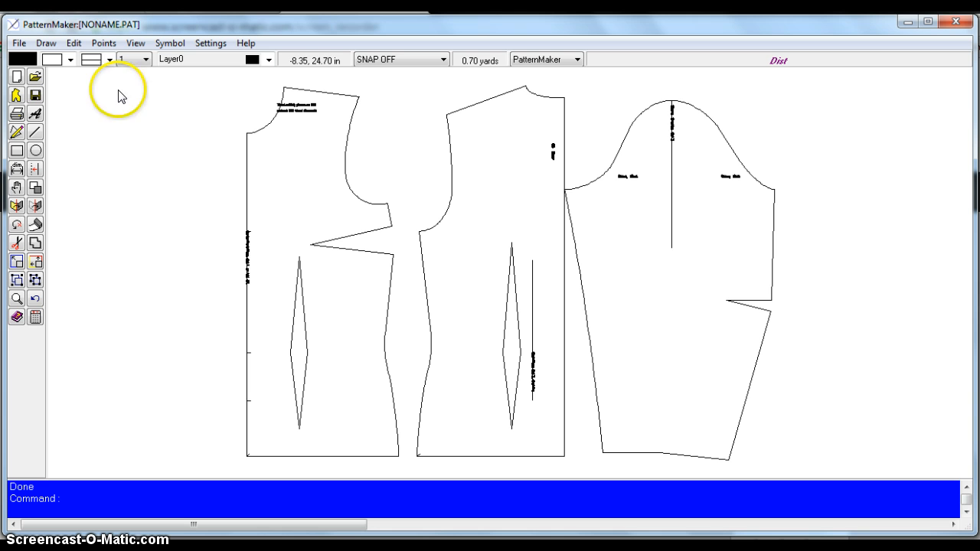
- Measure the center-front segment from neckline to hem corner, submitting a 21.78 section length
click(102, 44)
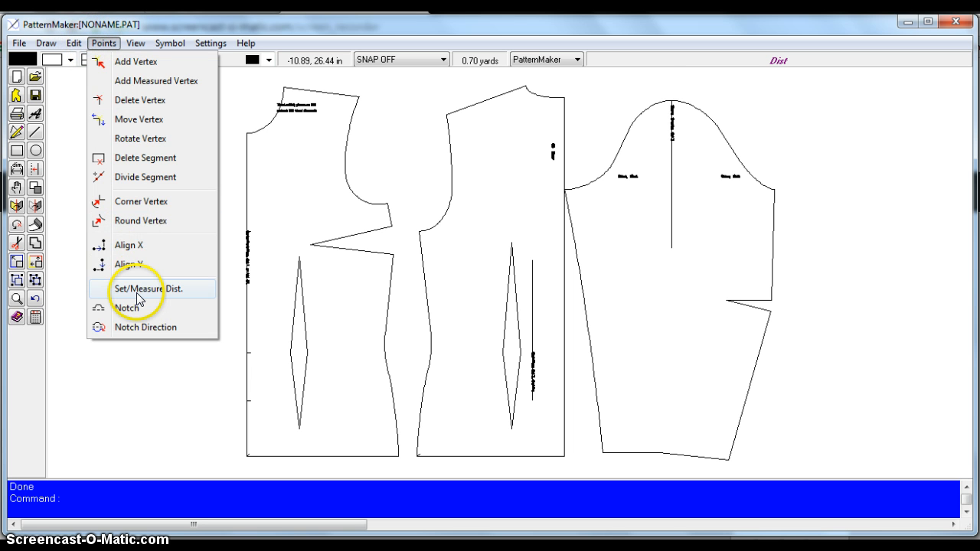
click(136, 288)
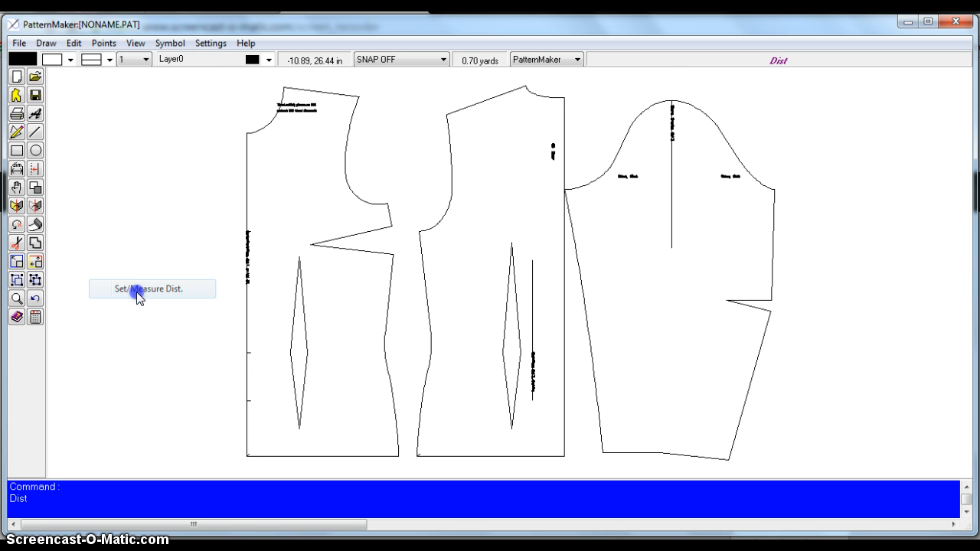
click(248, 140)
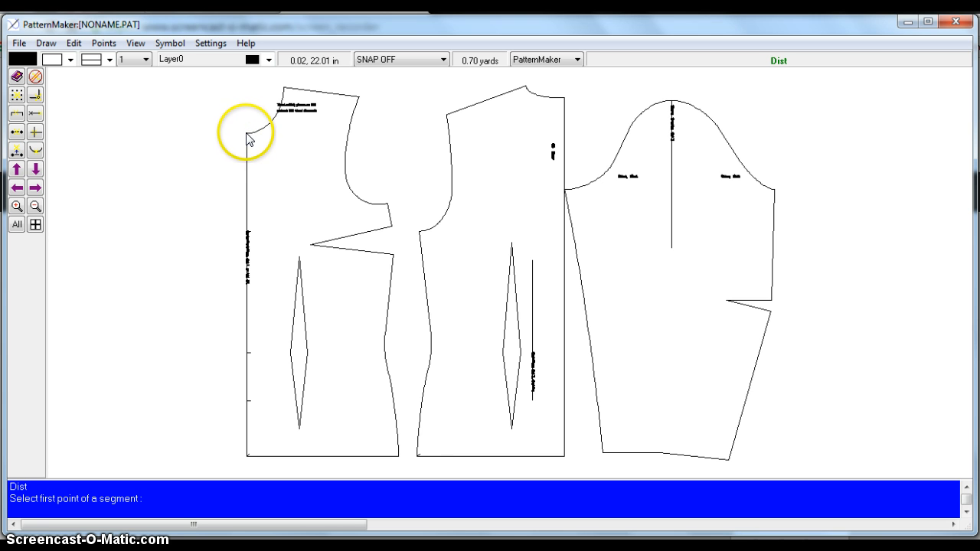
right_click(217, 142)
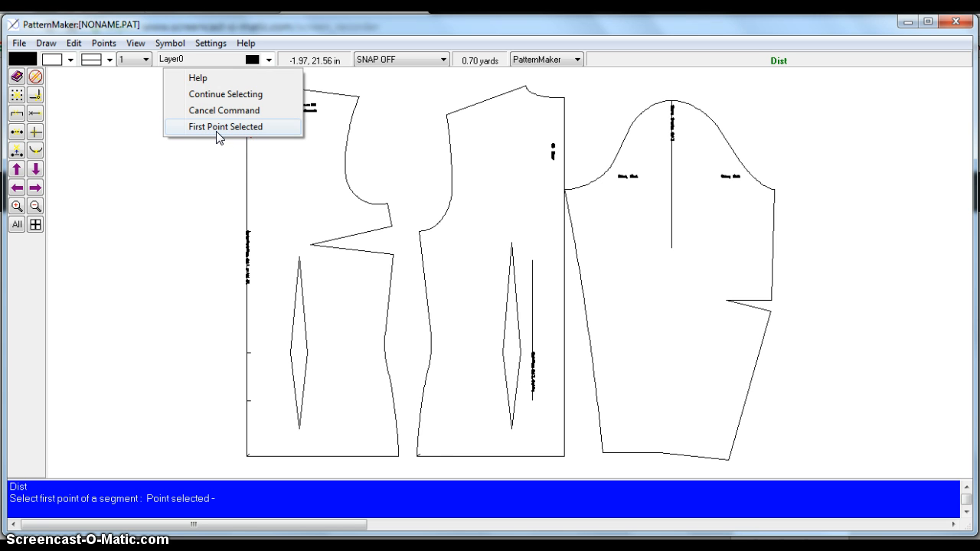
click(217, 128)
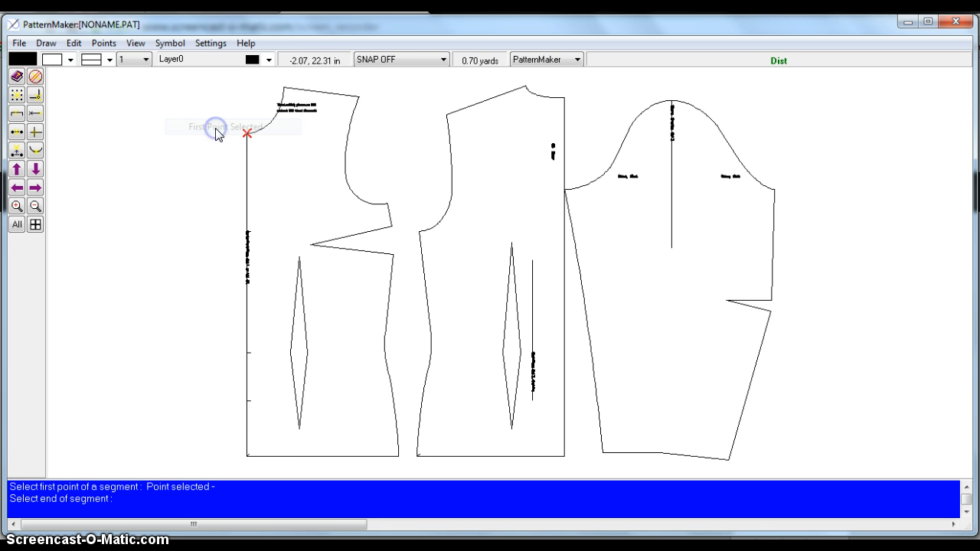
click(246, 458)
right_click(163, 375)
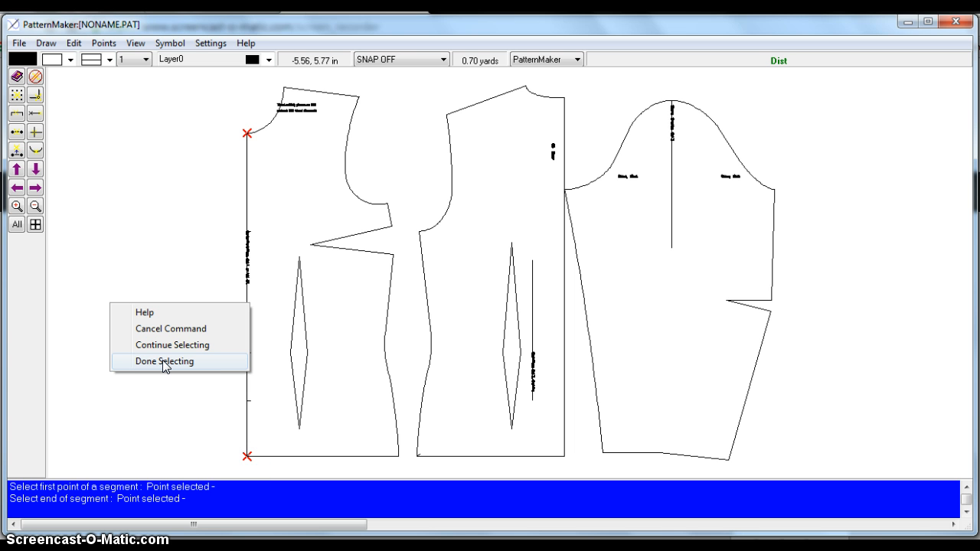
click(162, 361)
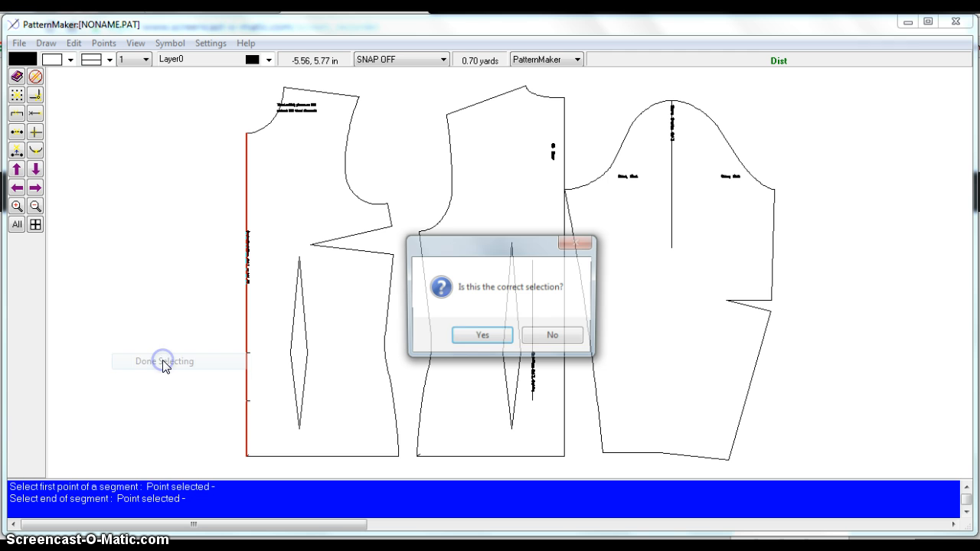
click(481, 338)
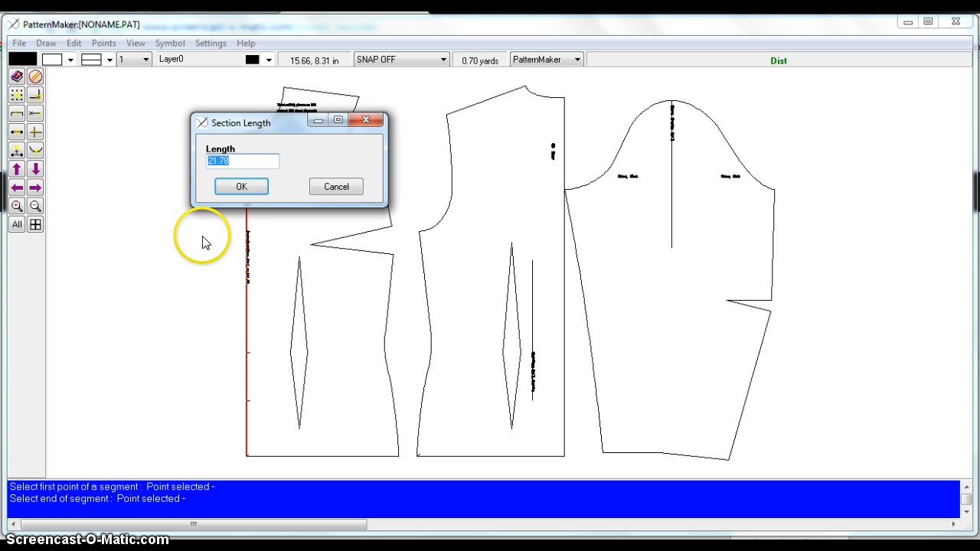
click(237, 189)
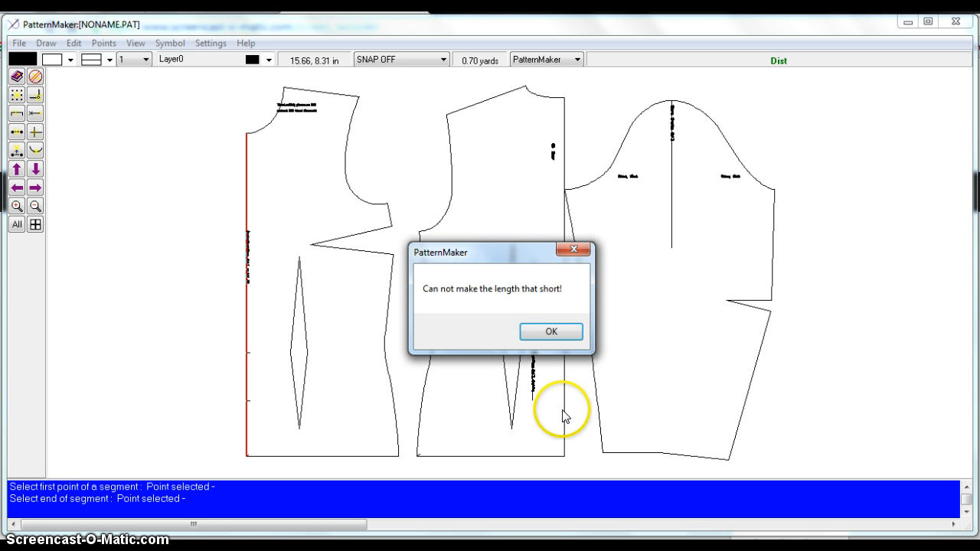
click(546, 330)
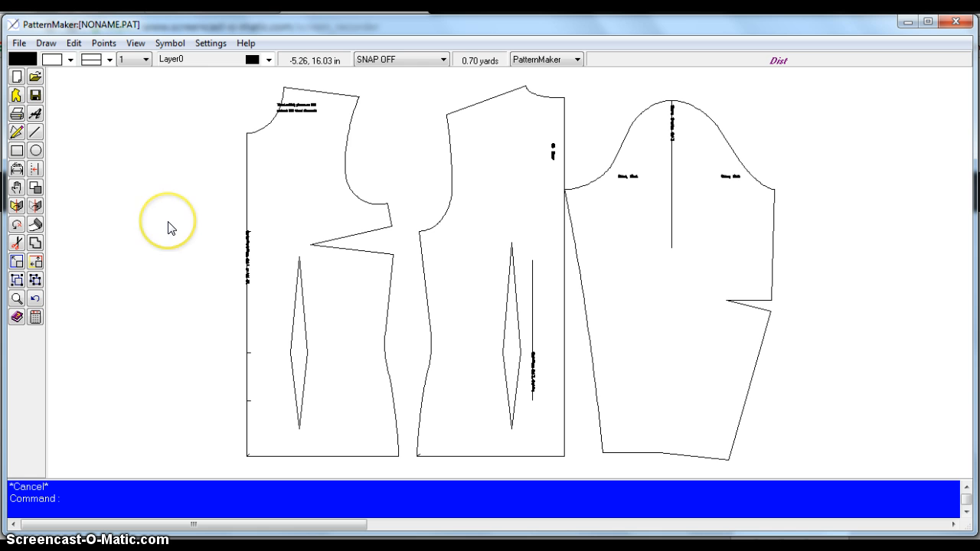
- With endpoint snap on, draw a straight line from the neckline corner to the hem corner
click(34, 135)
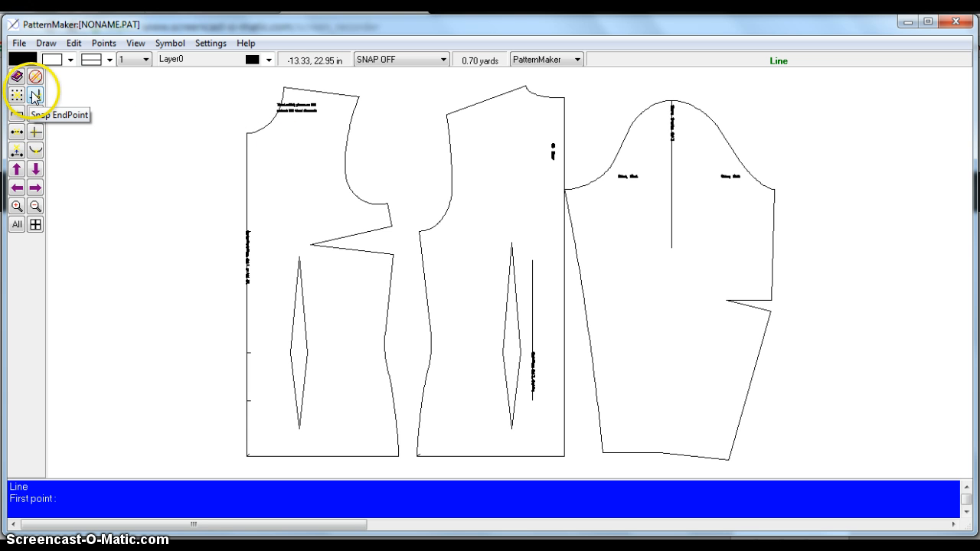
click(35, 95)
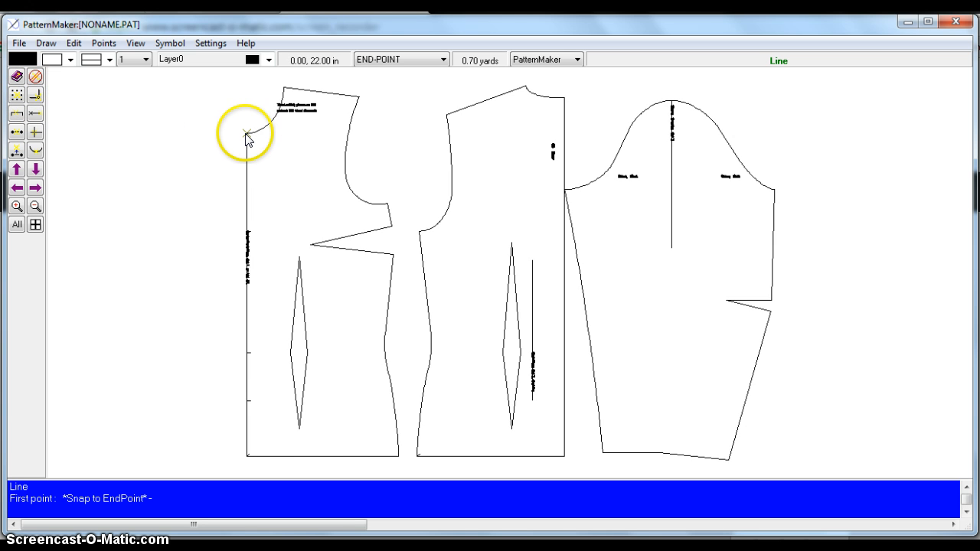
click(246, 136)
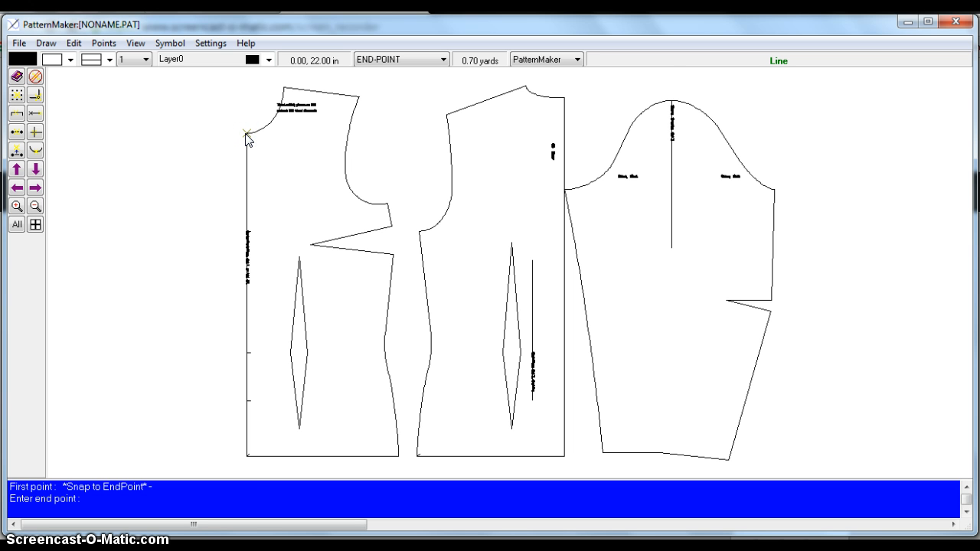
click(247, 458)
click(155, 371)
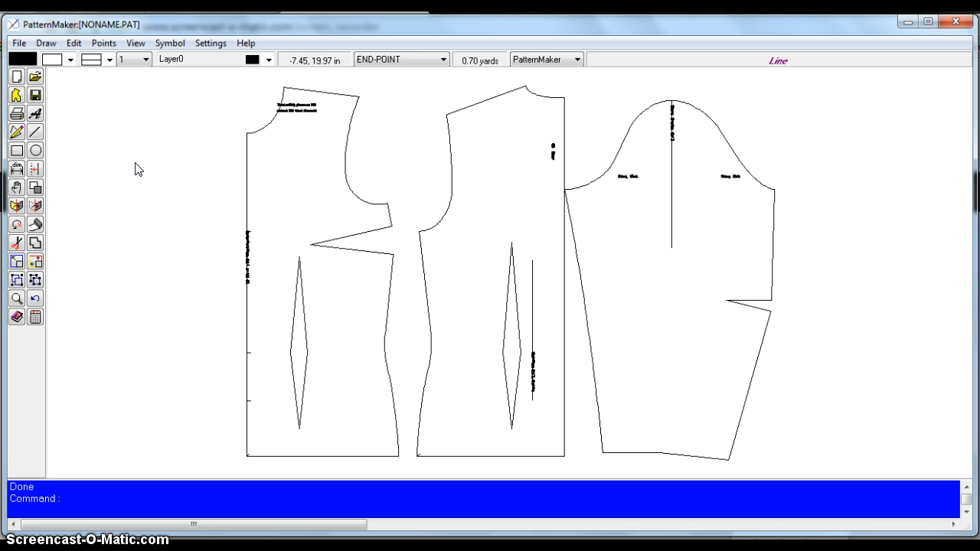
click(17, 152)
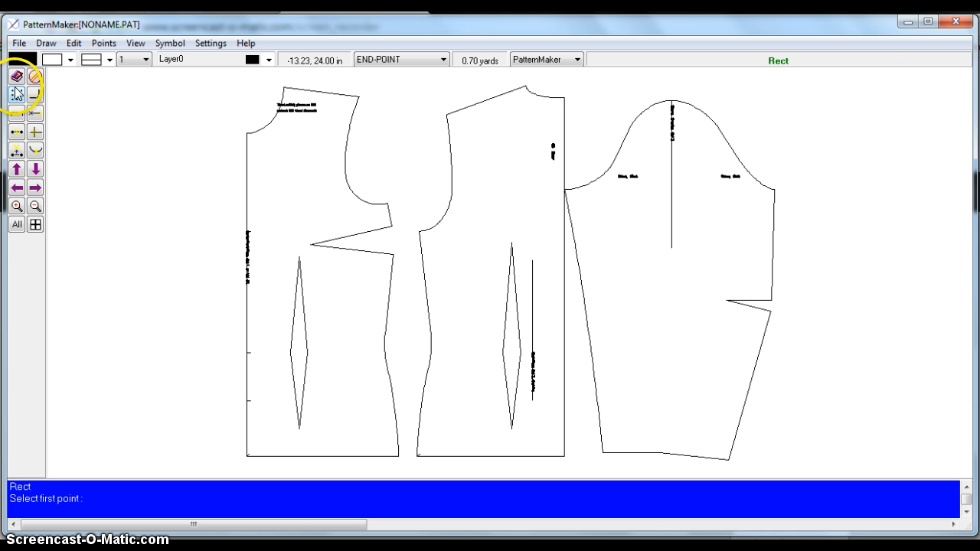
click(35, 76)
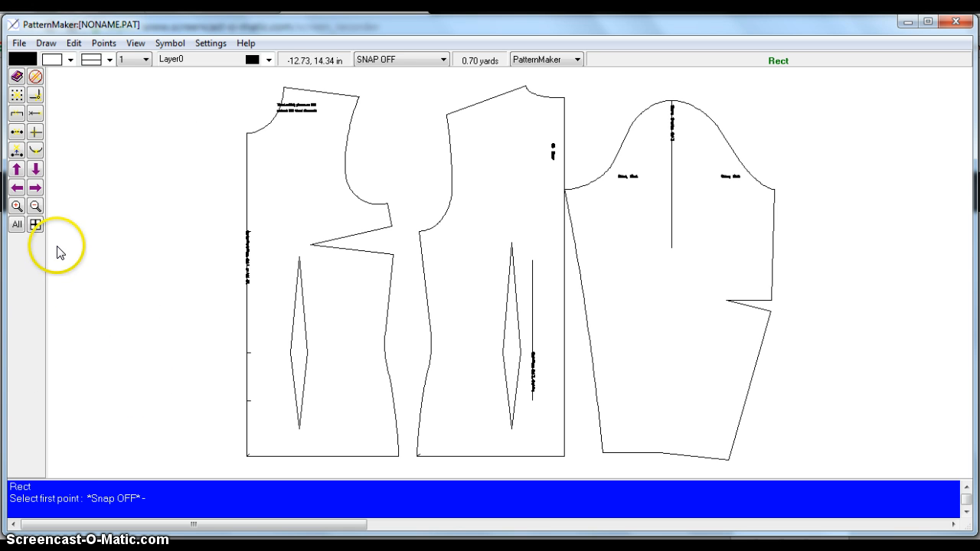
click(112, 439)
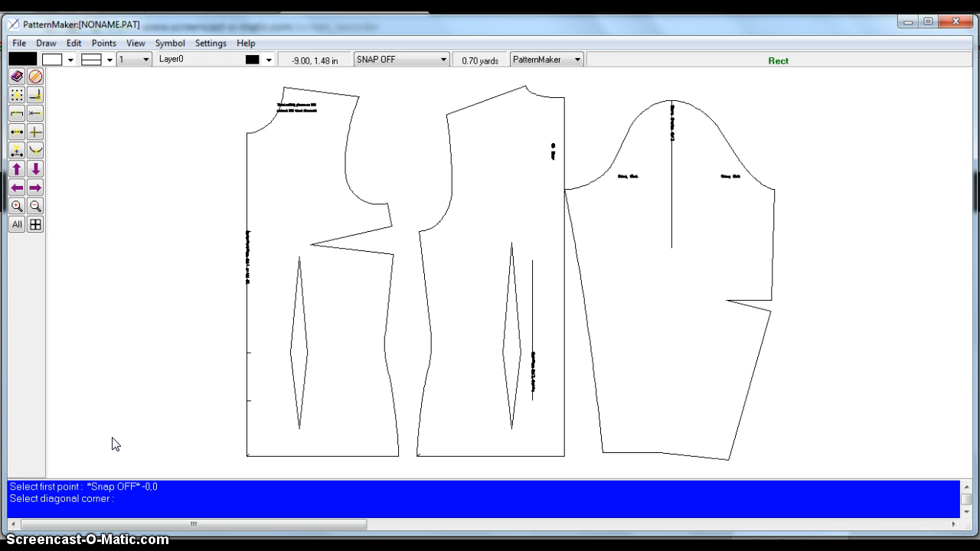
text(5,21.78)
key(Return)
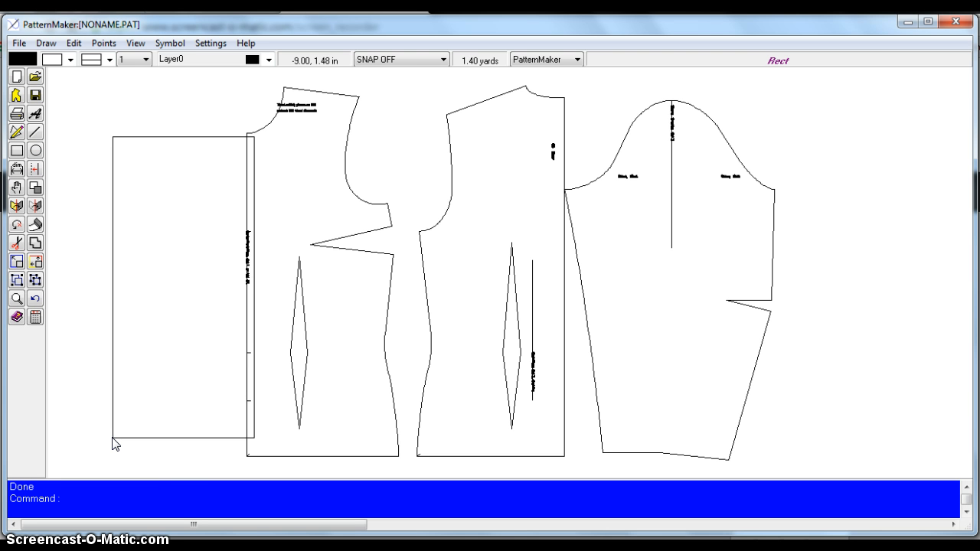
click(38, 298)
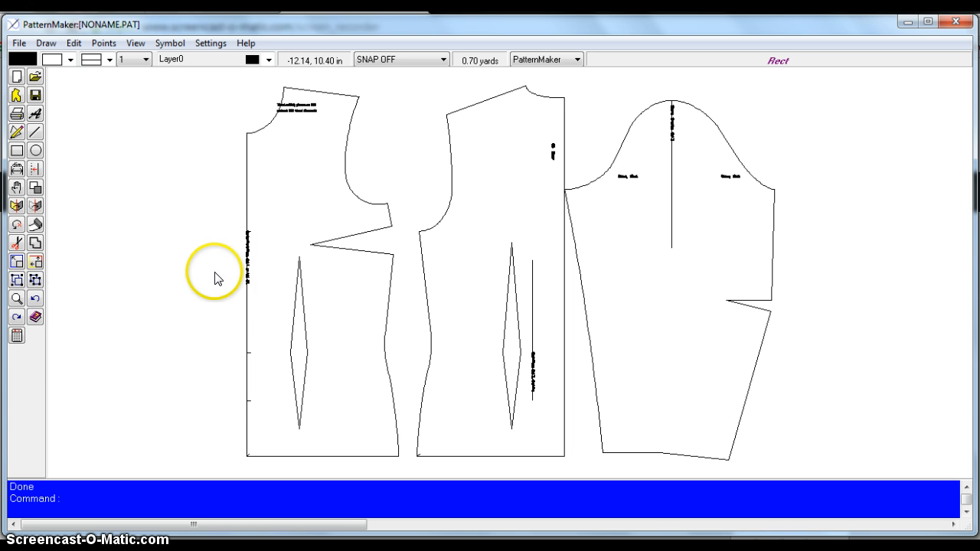
- Draw a 0.5-wide rectangle from origin 0,0 as the placket strip along the center front
click(16, 150)
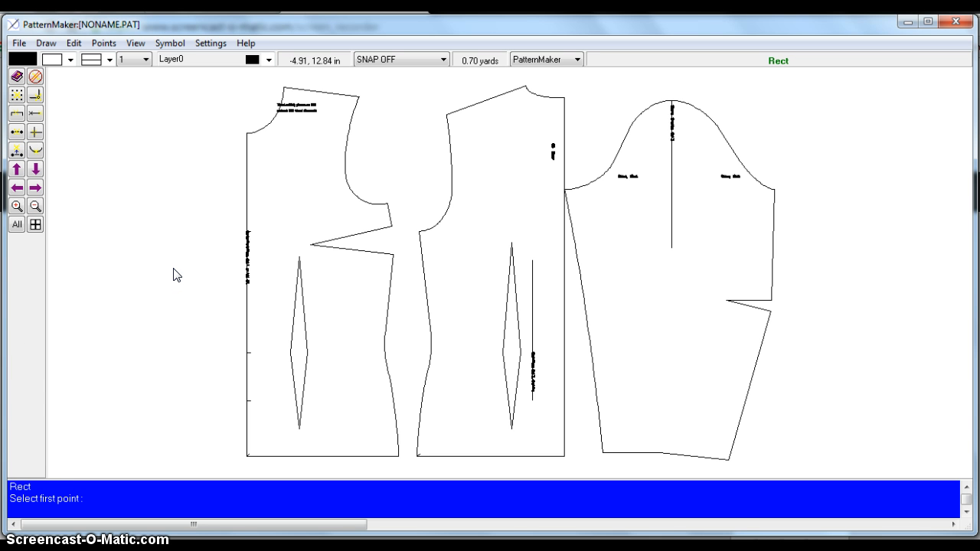
text(0,0)
key(Return)
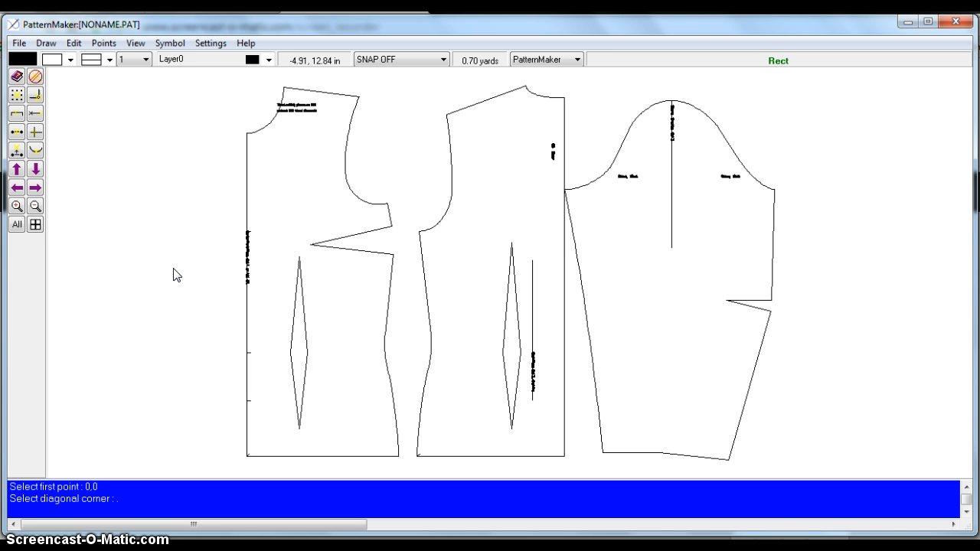
text(.5,21.78)
key(Return)
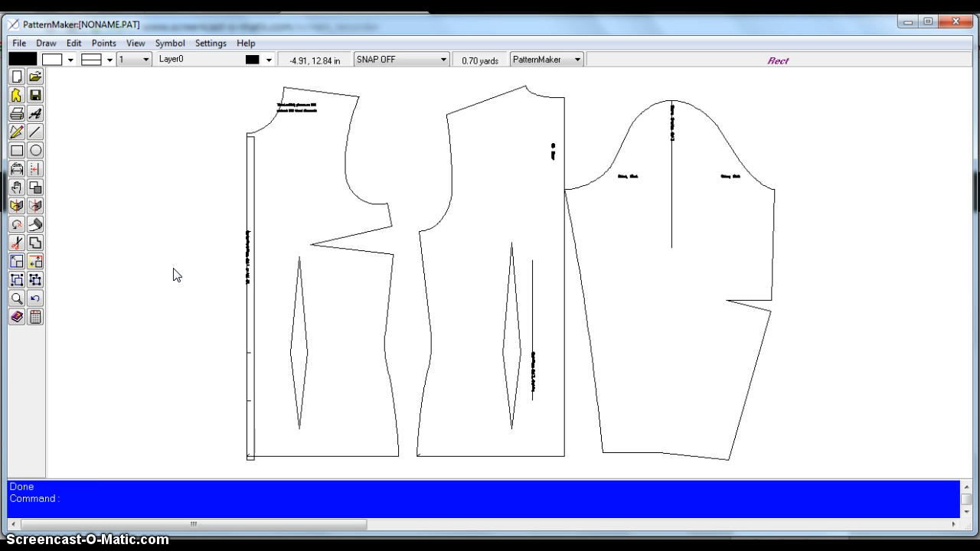
- Move the narrow placket strip slightly left, away from the bodice's center-front edge
click(17, 187)
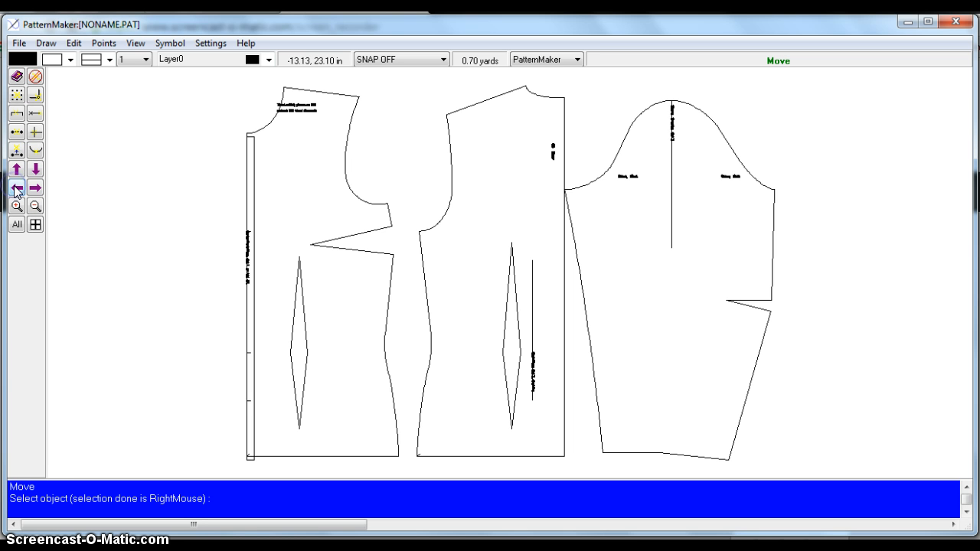
click(253, 140)
right_click(218, 138)
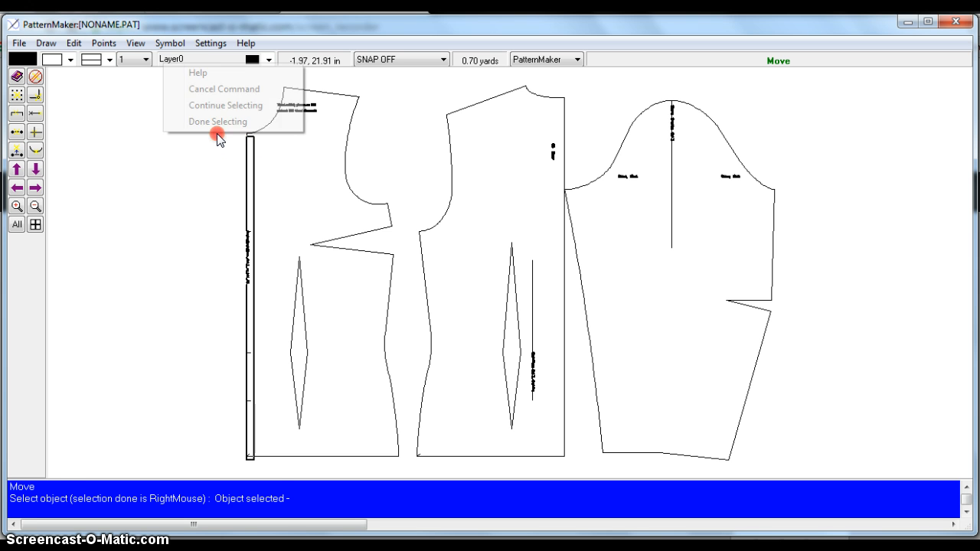
click(216, 123)
click(218, 143)
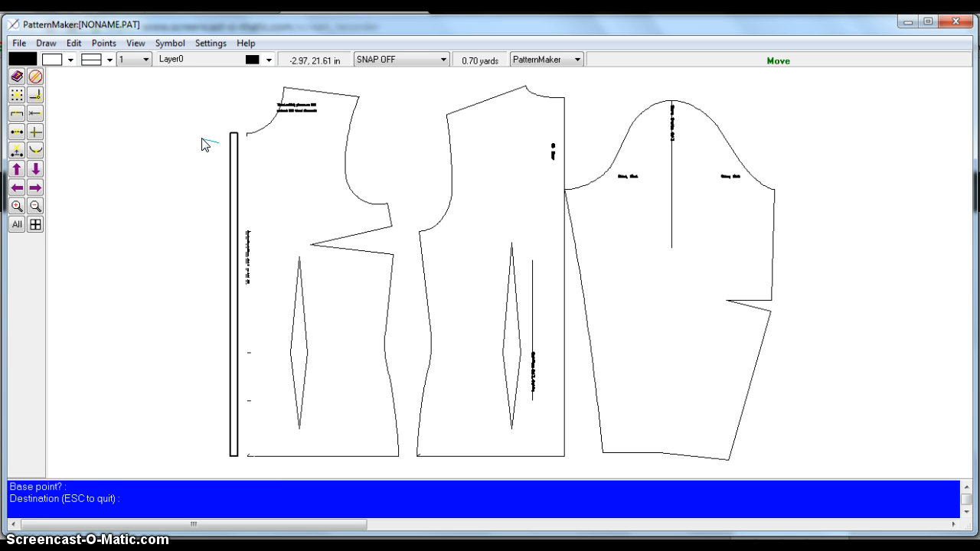
click(203, 143)
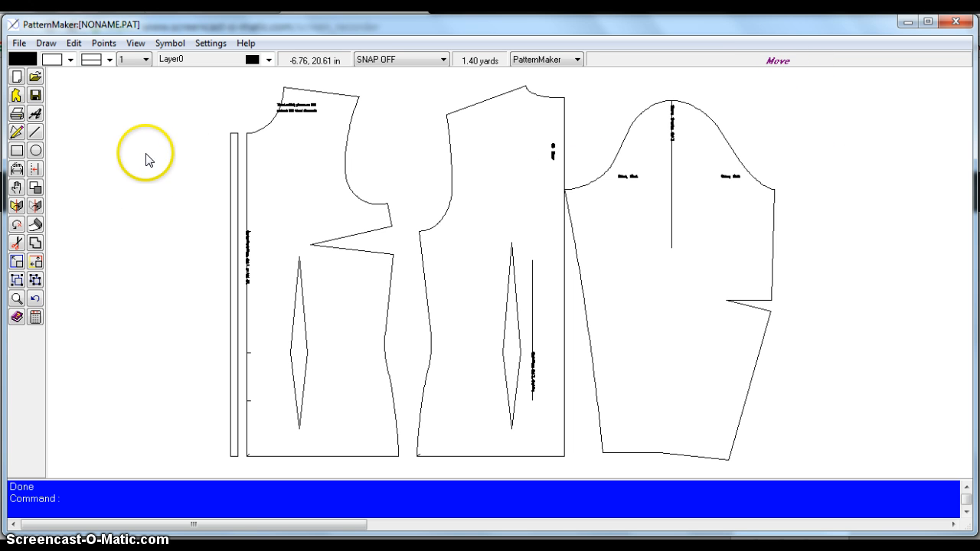
- Turn on endpoint snapping and cancel a move that wrongly included the center-front line
right_click(237, 144)
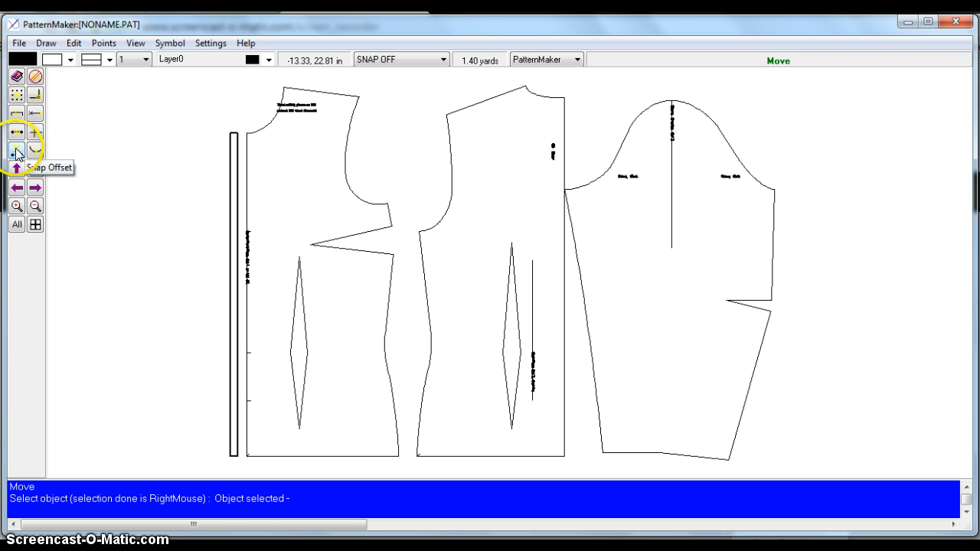
click(35, 95)
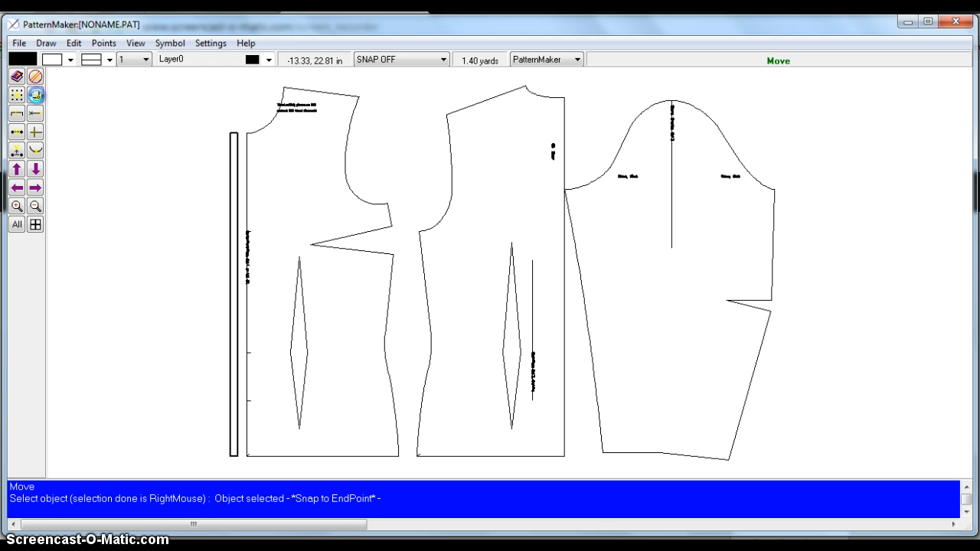
click(237, 133)
right_click(237, 135)
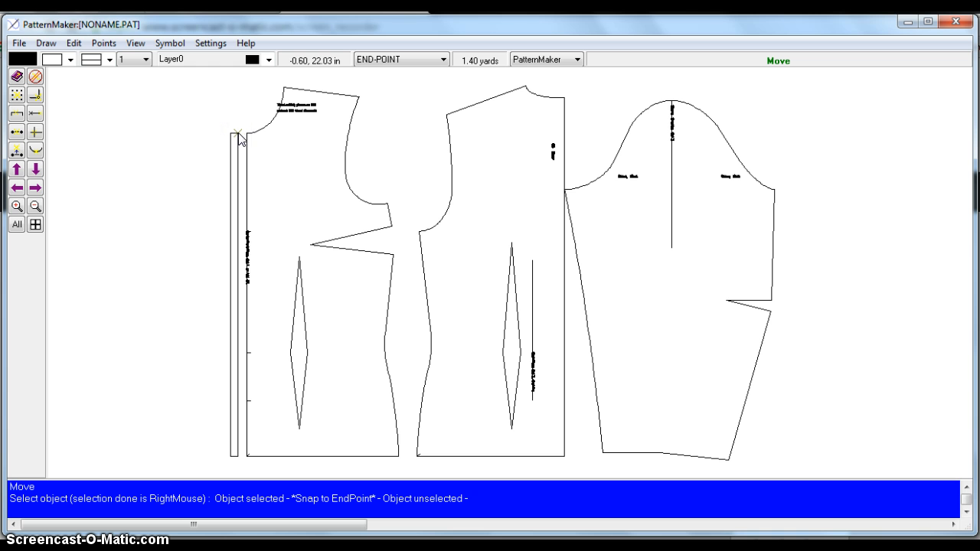
right_click(237, 135)
click(246, 133)
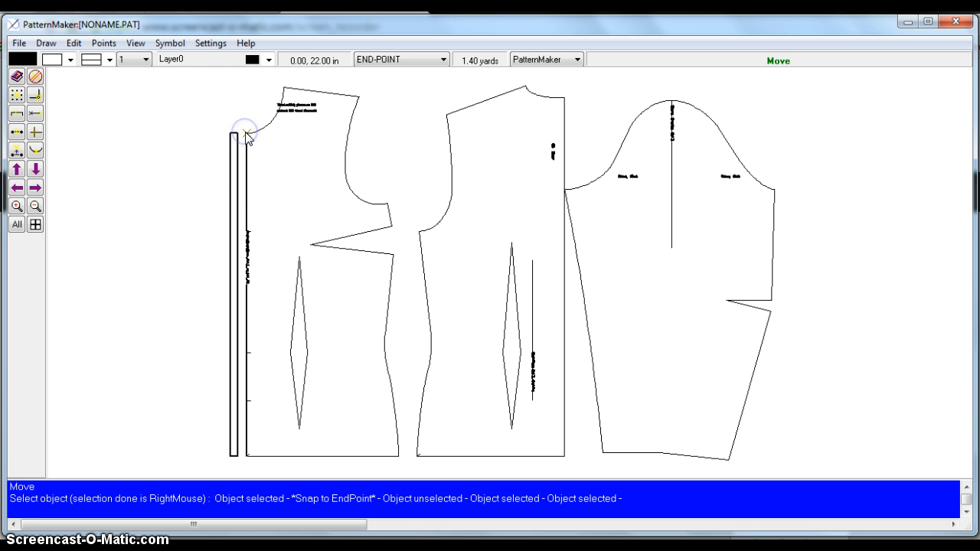
right_click(177, 139)
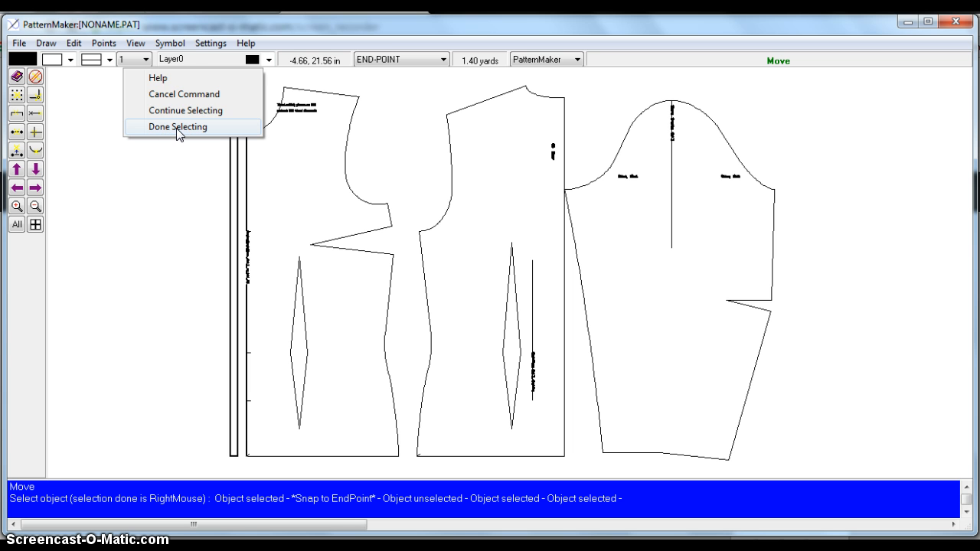
click(157, 94)
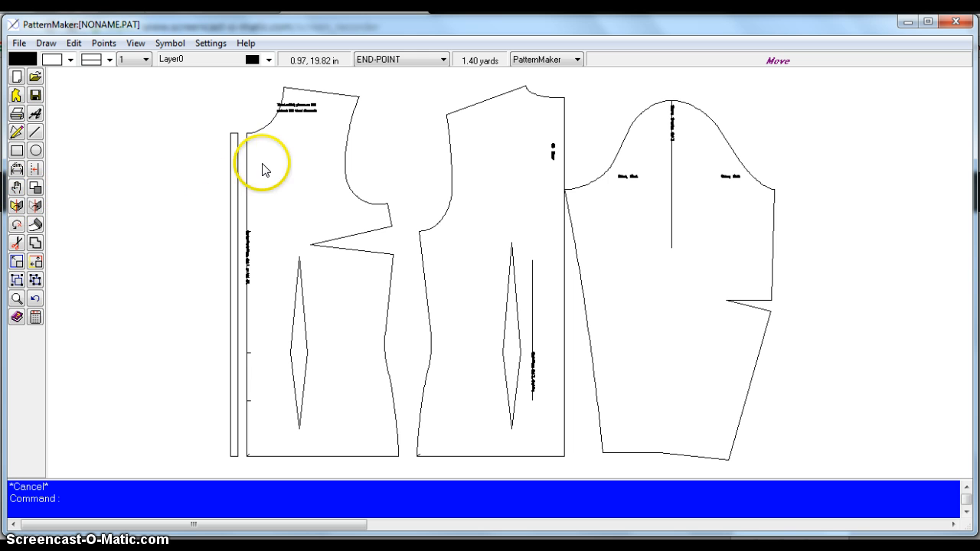
- Move only the placket strip, snapping its top corner onto the bodice's neck corner
click(235, 136)
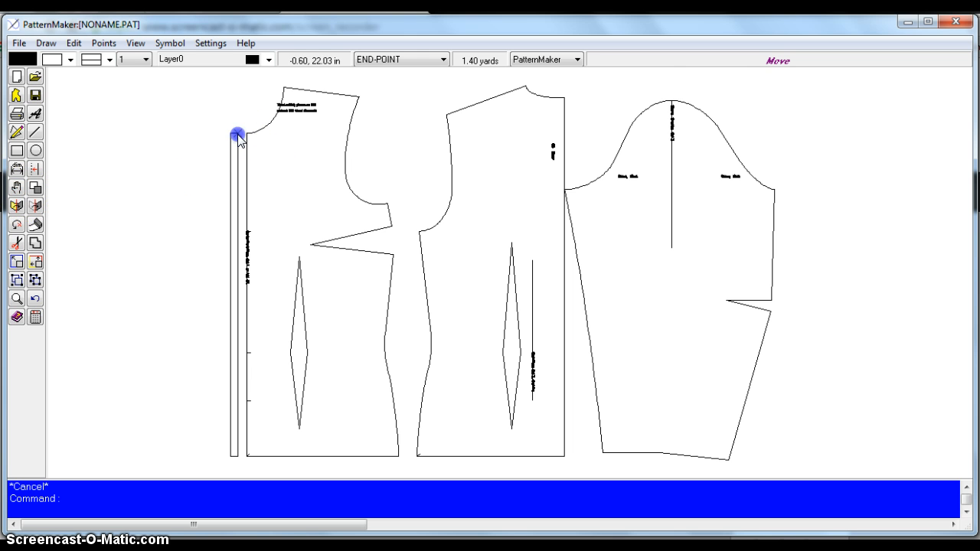
right_click(170, 130)
click(167, 112)
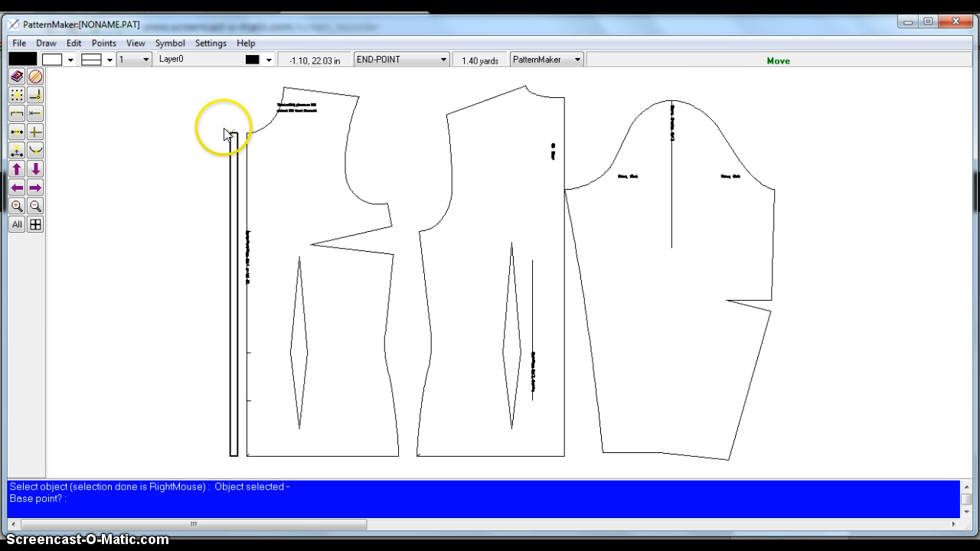
click(232, 132)
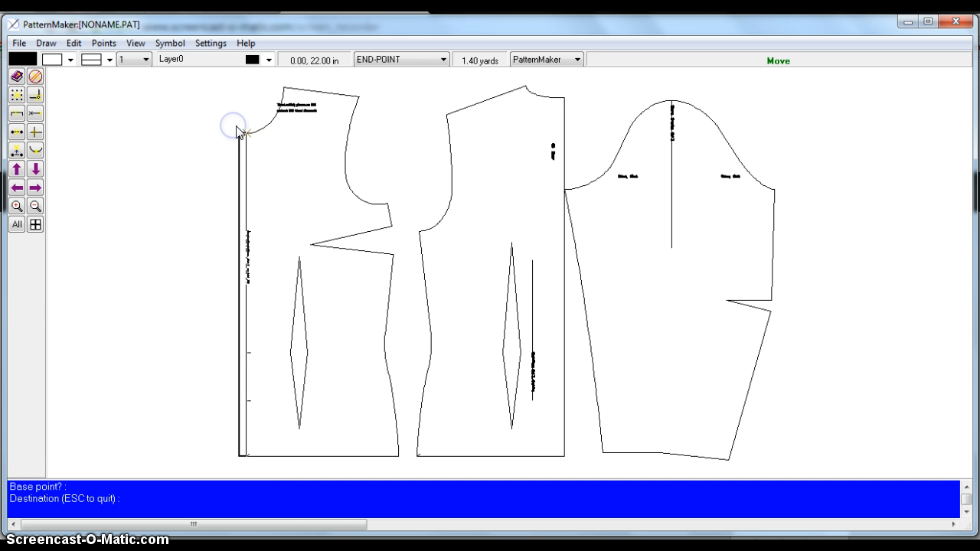
click(236, 129)
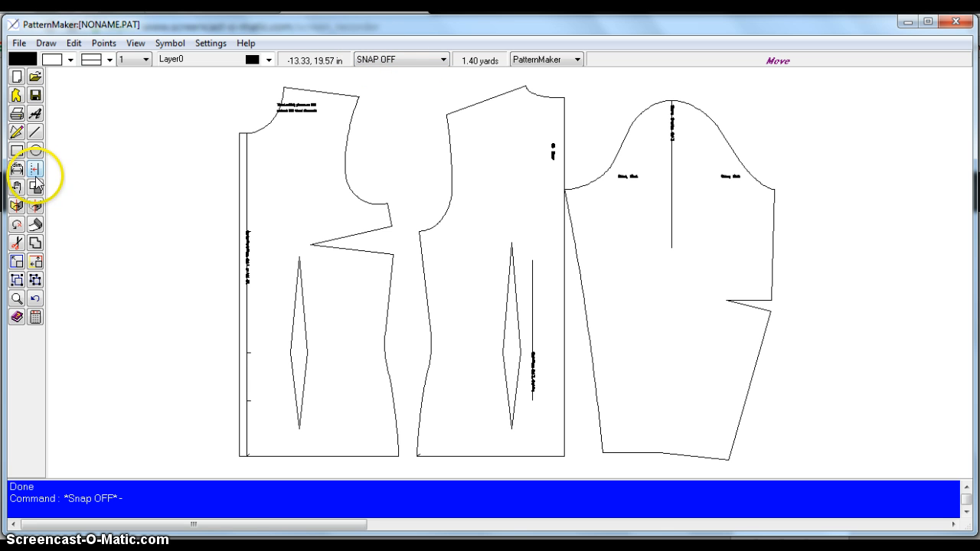
- Join the placket strip and the front bodice into one pattern piece with Edit > Join
click(35, 244)
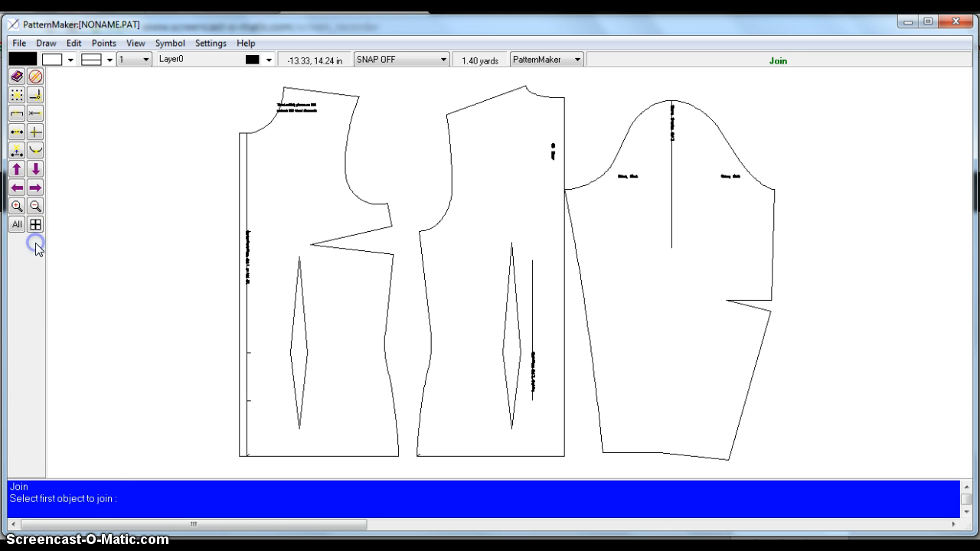
click(240, 133)
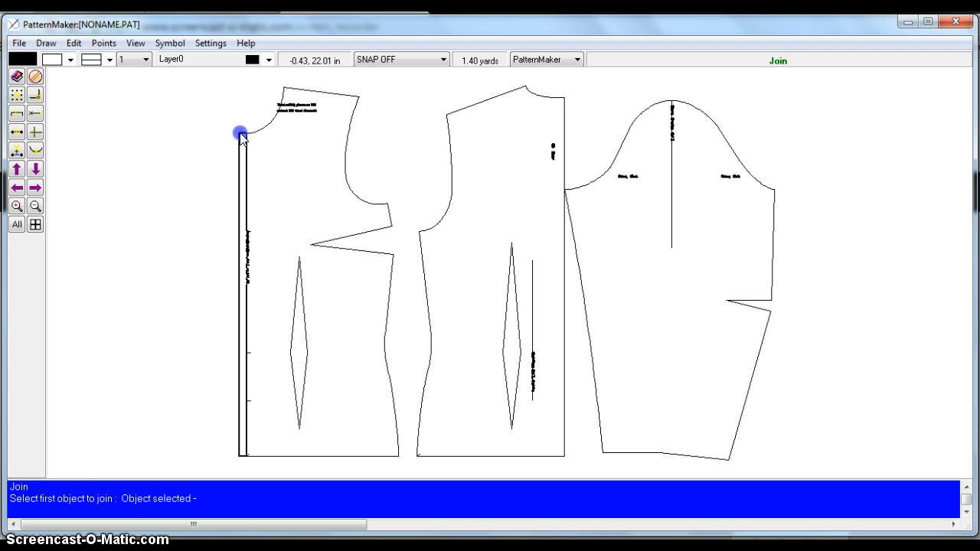
right_click(145, 142)
click(144, 131)
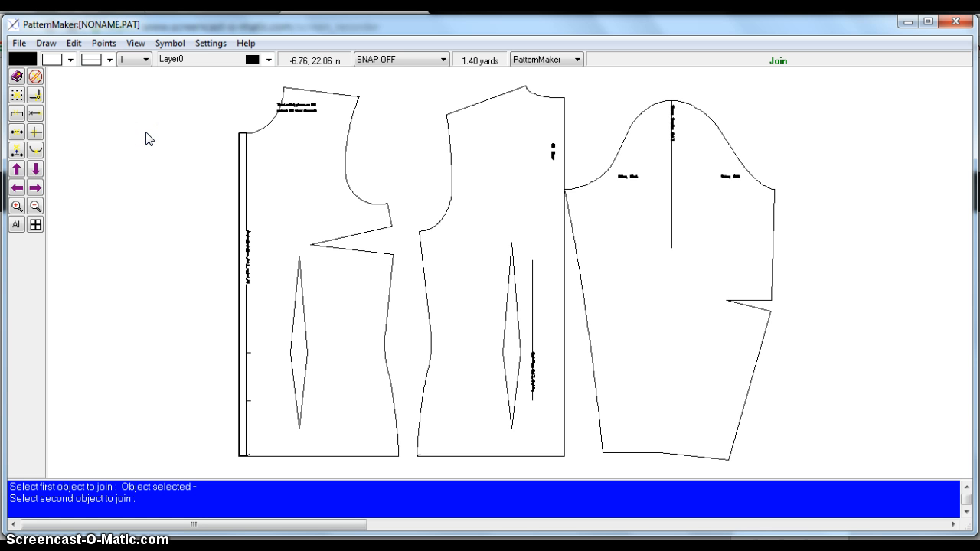
click(264, 128)
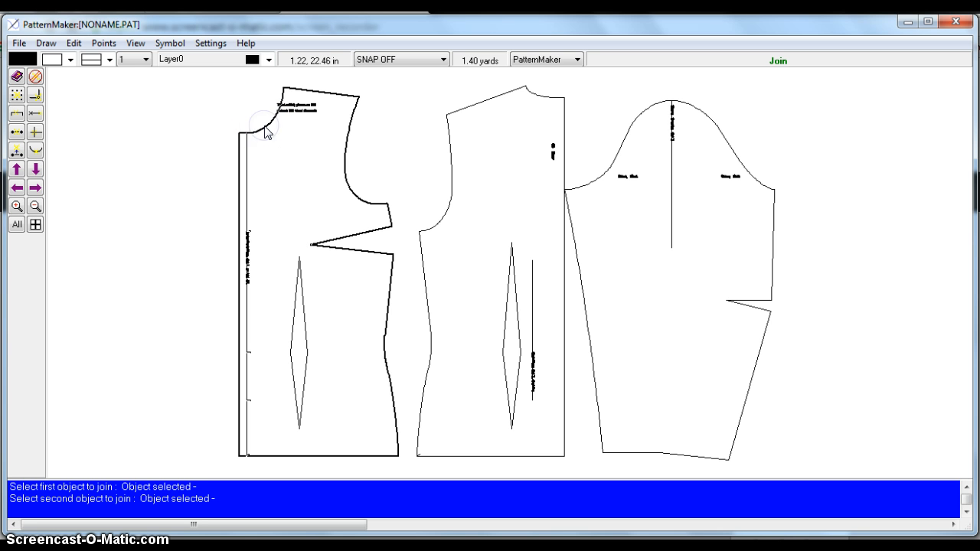
right_click(132, 154)
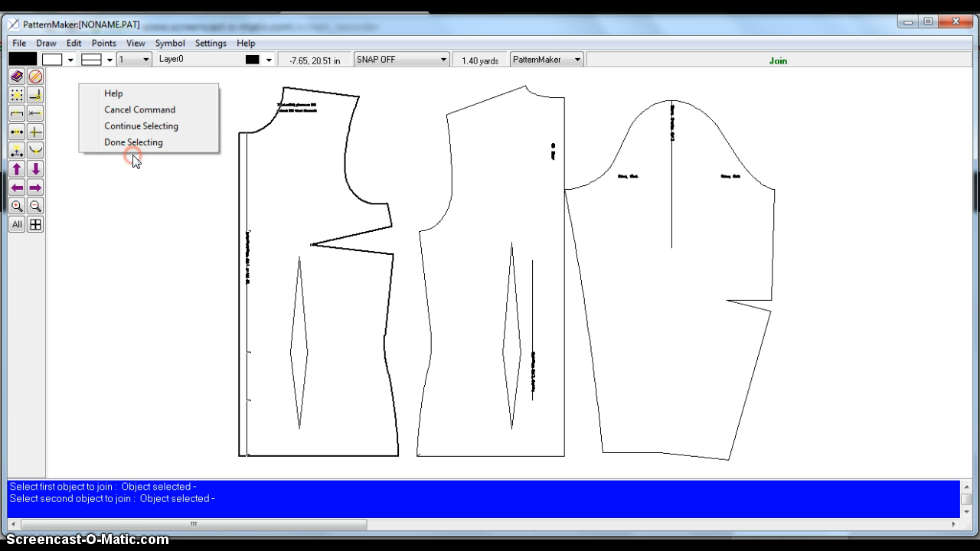
click(134, 144)
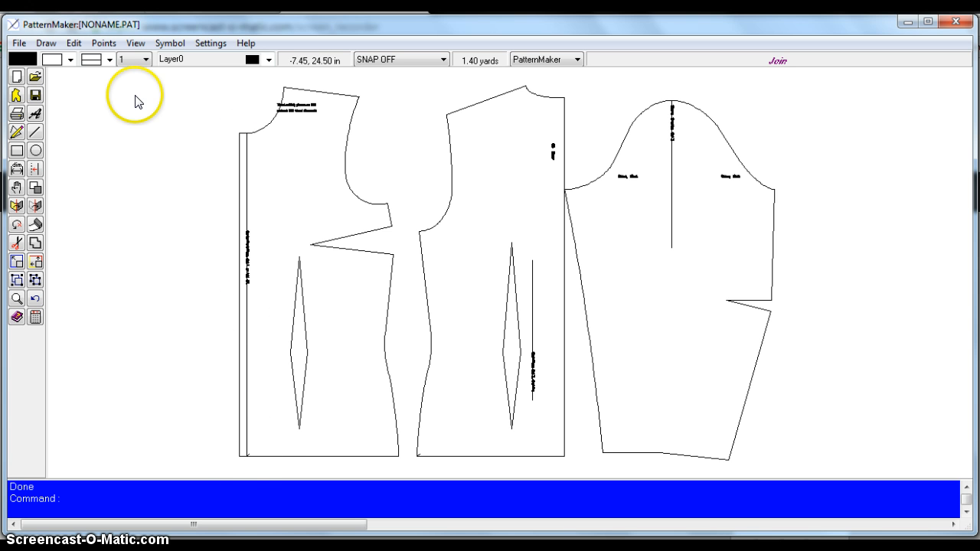
- Change the front bodice's center-front line to the dashed line type
click(74, 44)
click(105, 246)
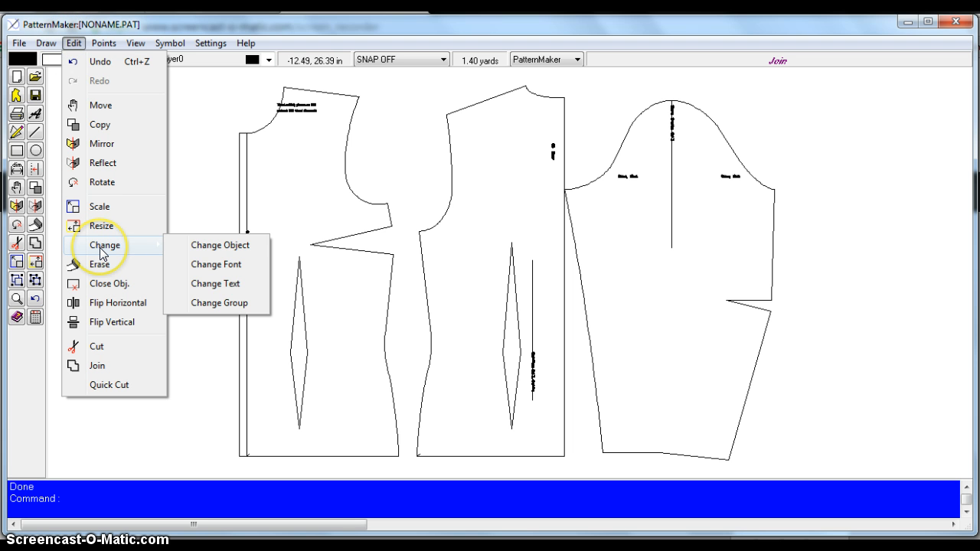
click(205, 247)
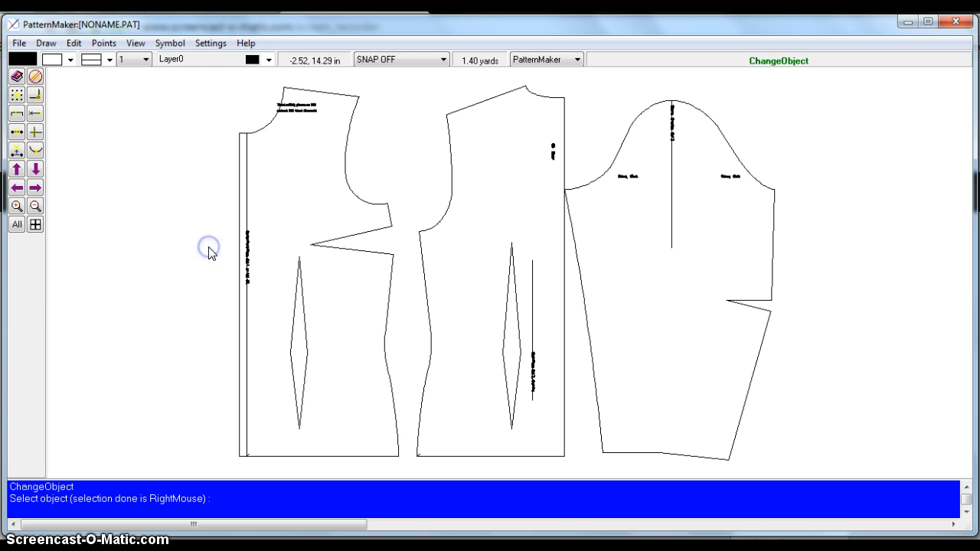
click(247, 350)
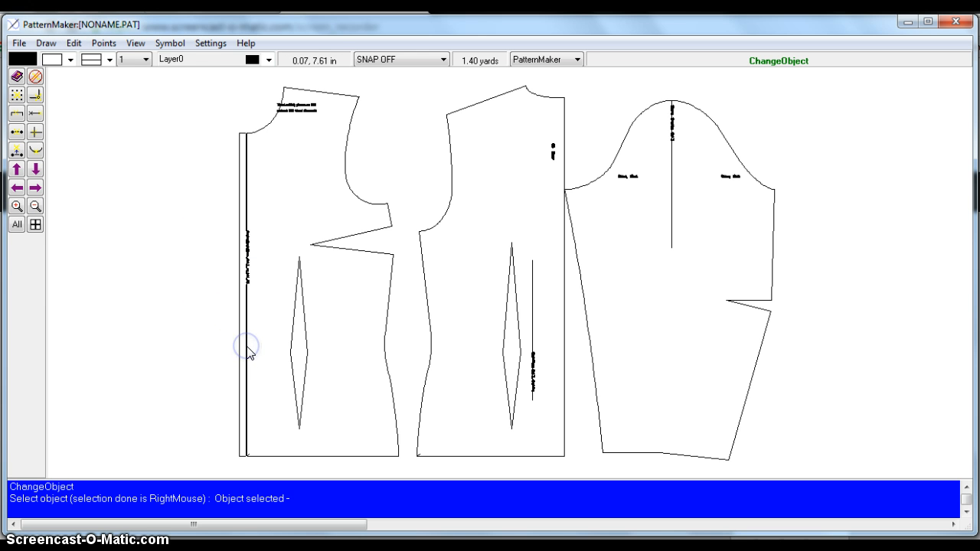
right_click(110, 254)
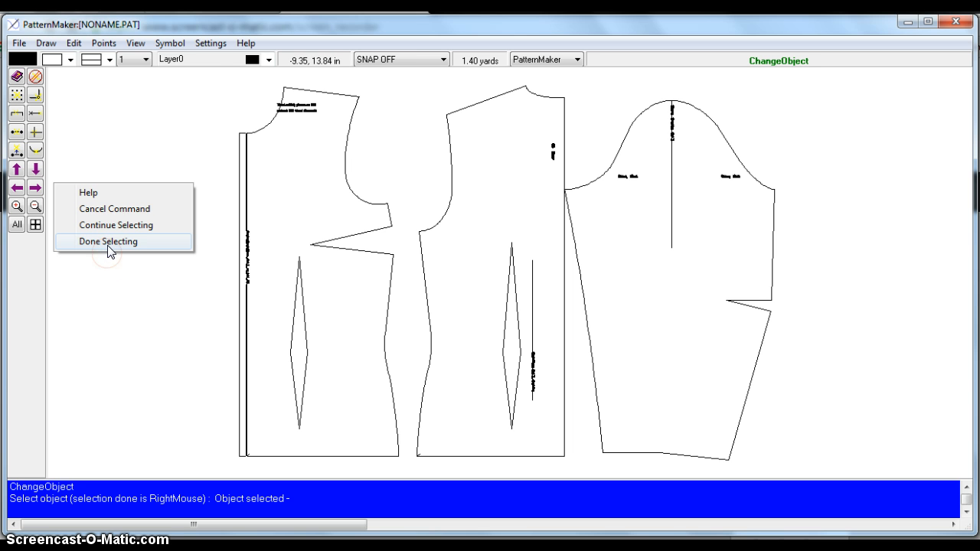
click(109, 242)
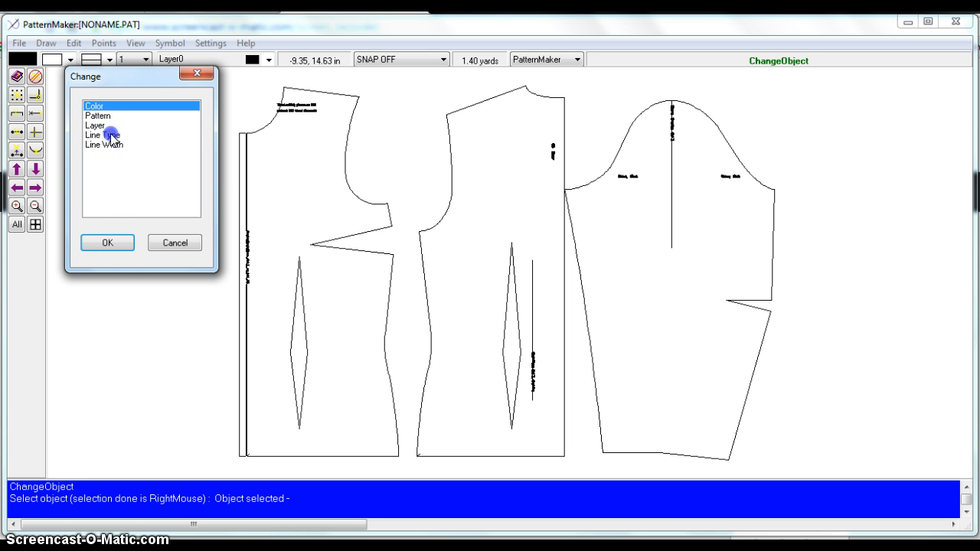
click(107, 135)
click(108, 245)
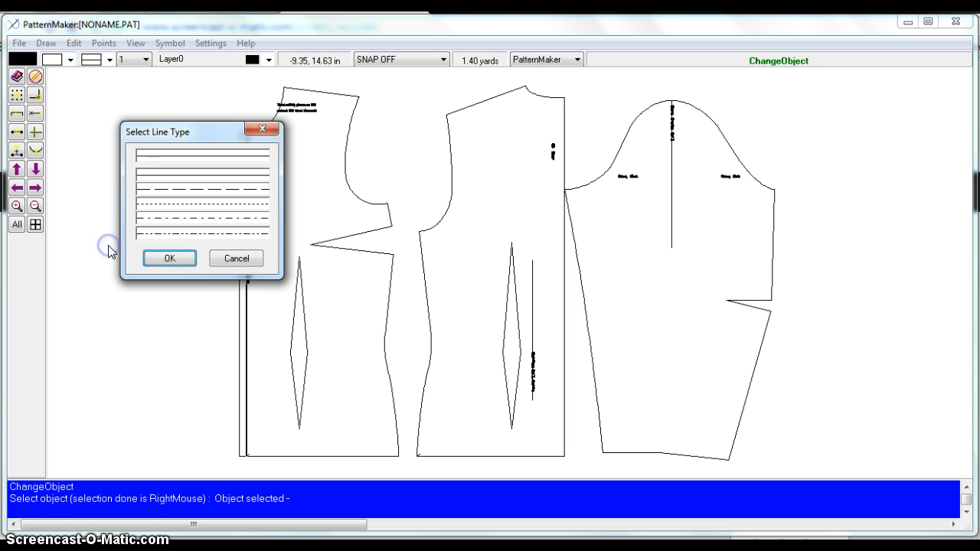
click(169, 190)
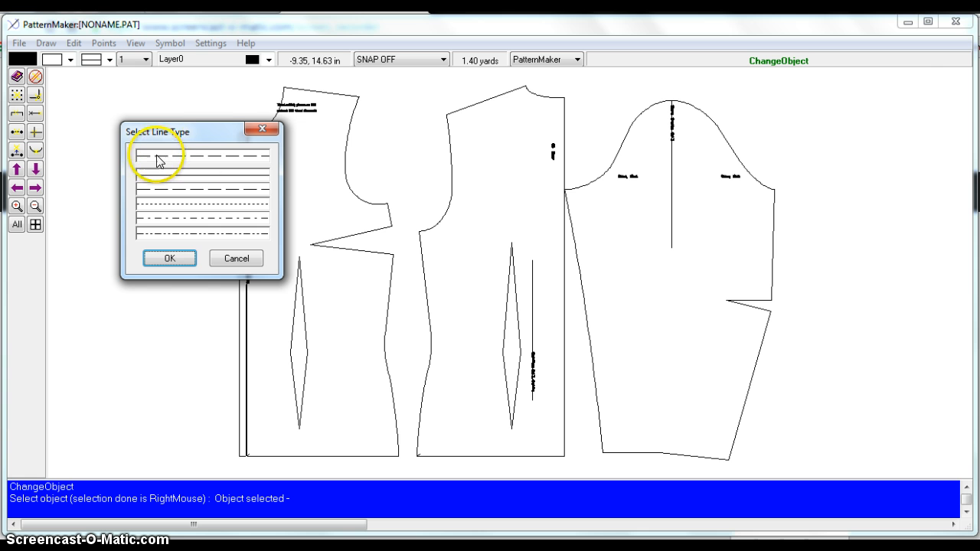
click(176, 259)
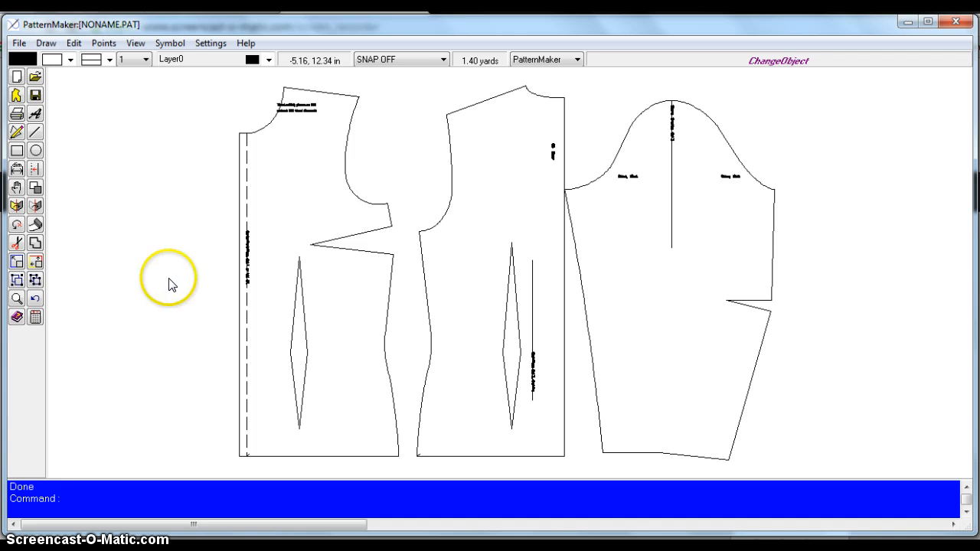
- Browse the Edit, Symbol and Points menus, ending on the Draw menu
click(74, 43)
mouse_move(47, 43)
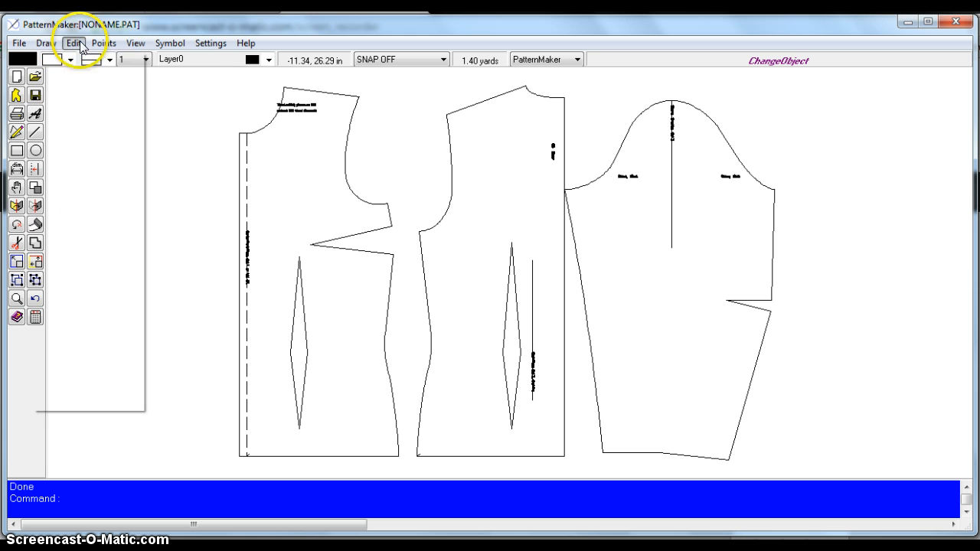
mouse_move(165, 46)
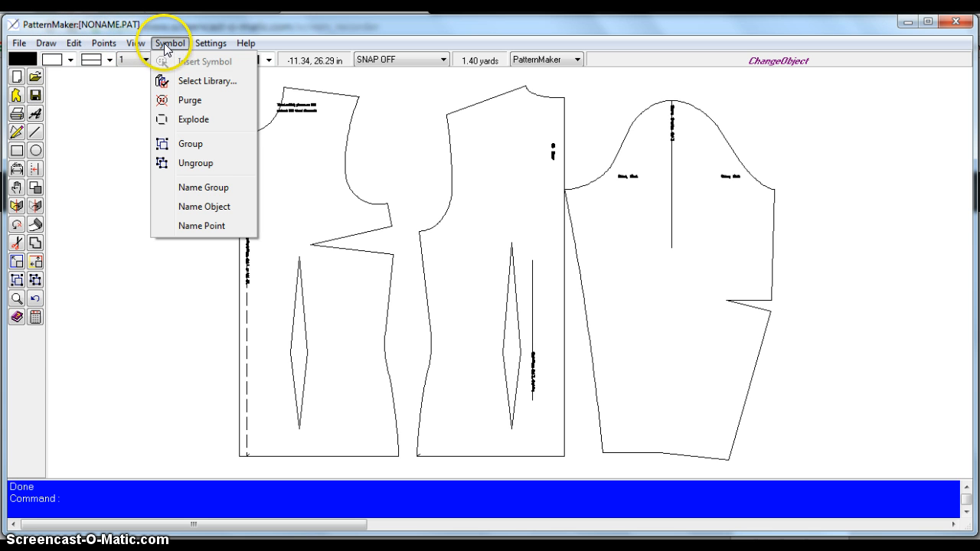
mouse_move(113, 46)
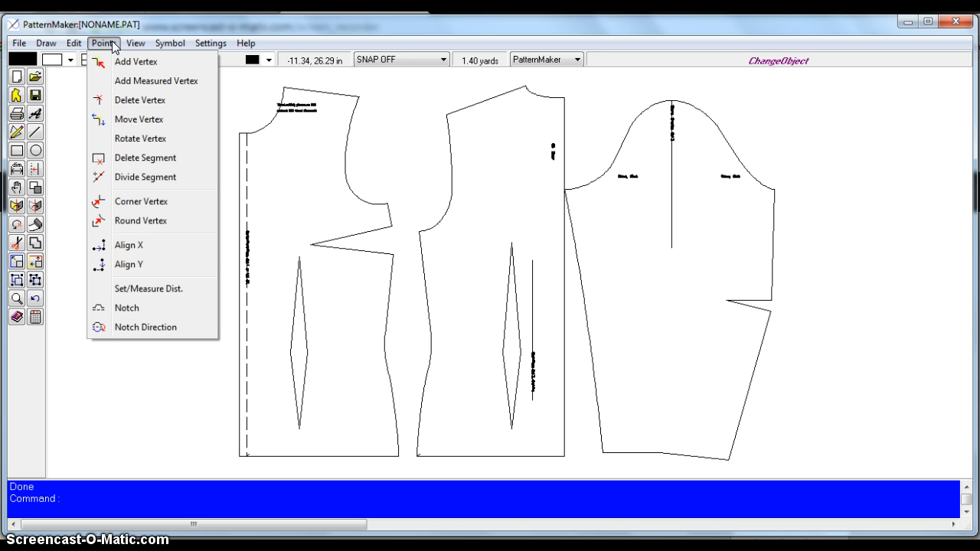
click(79, 46)
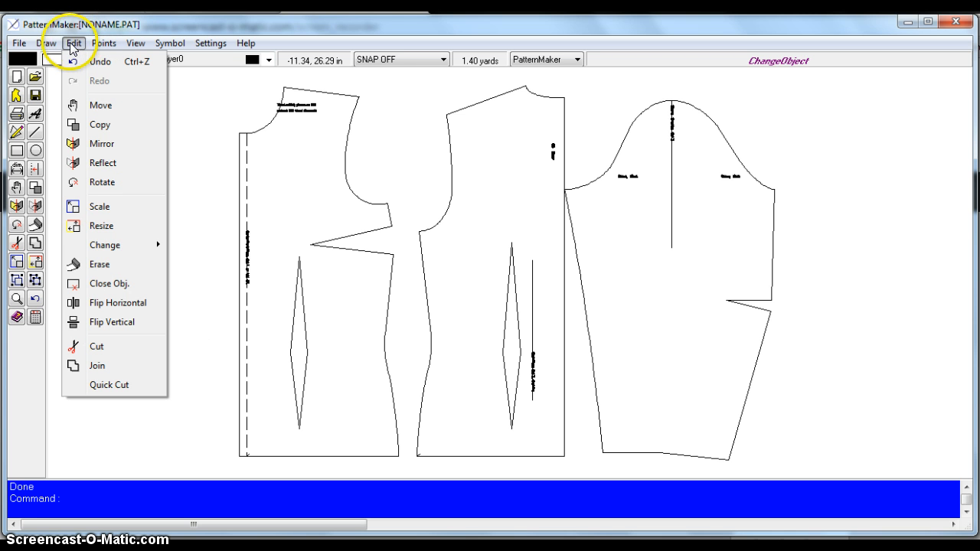
click(49, 46)
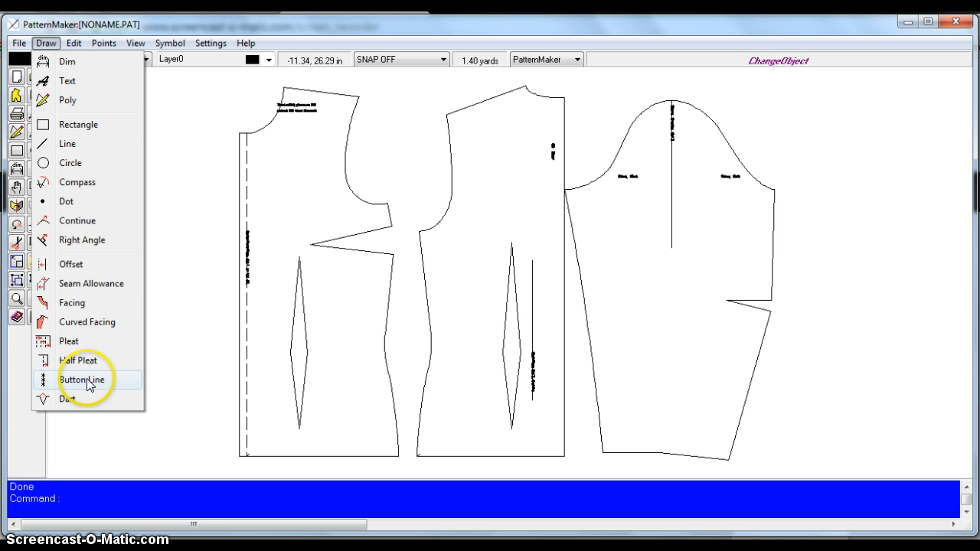
click(87, 380)
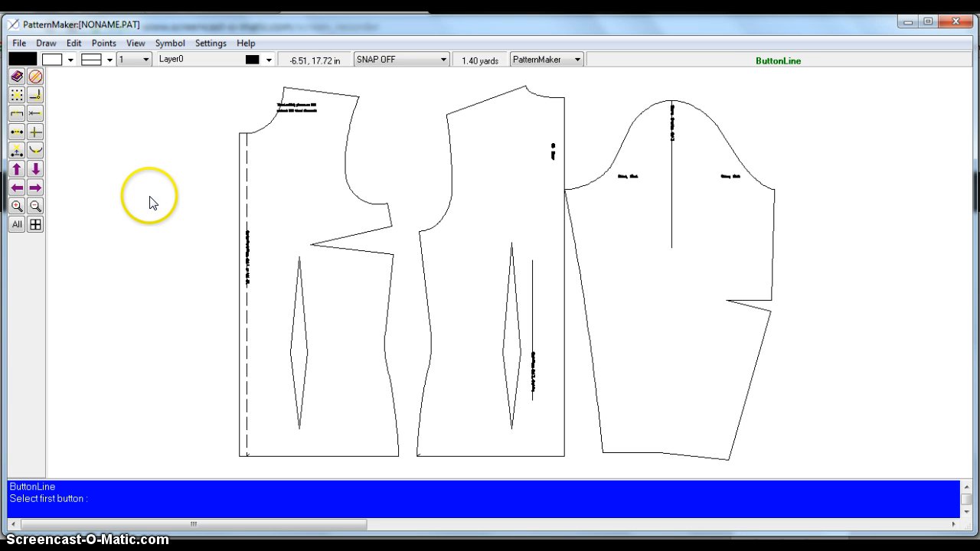
click(248, 145)
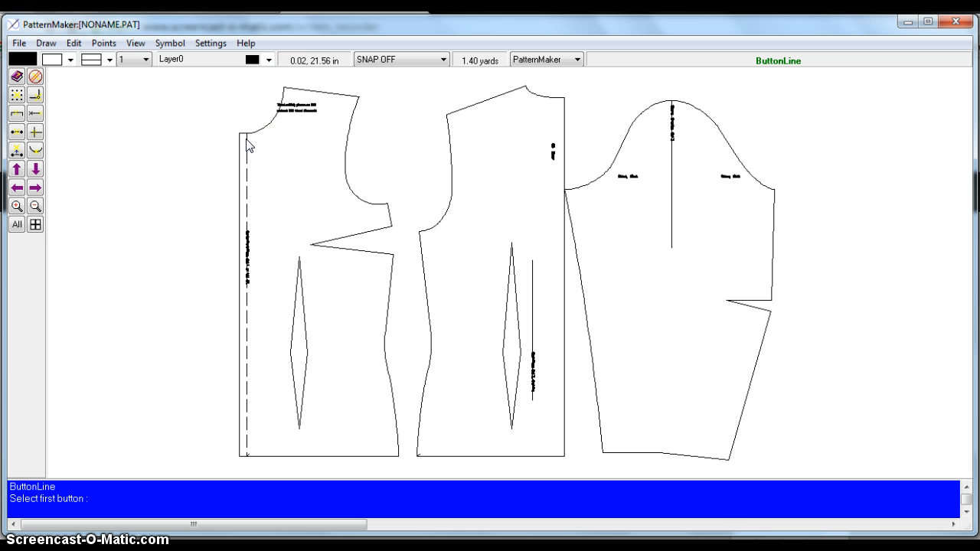
click(247, 144)
click(246, 158)
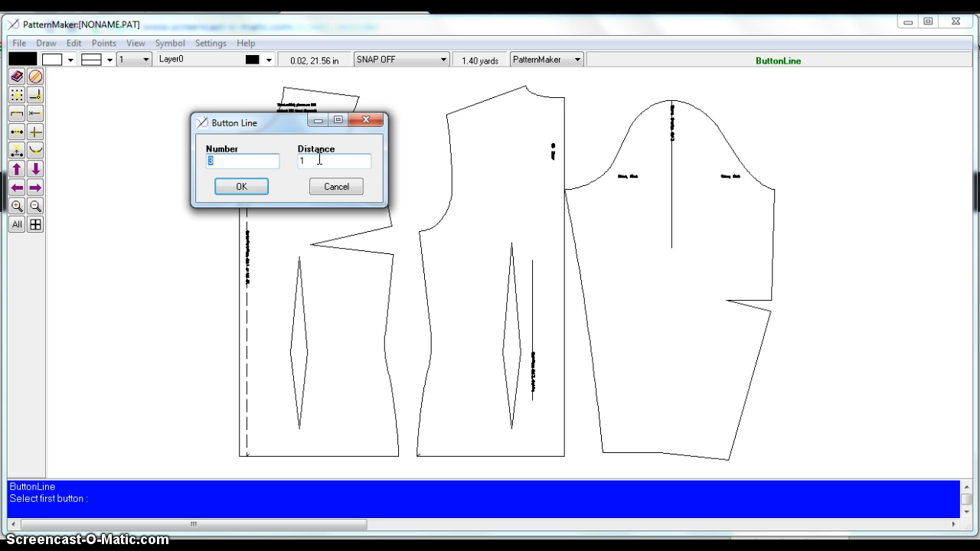
click(336, 187)
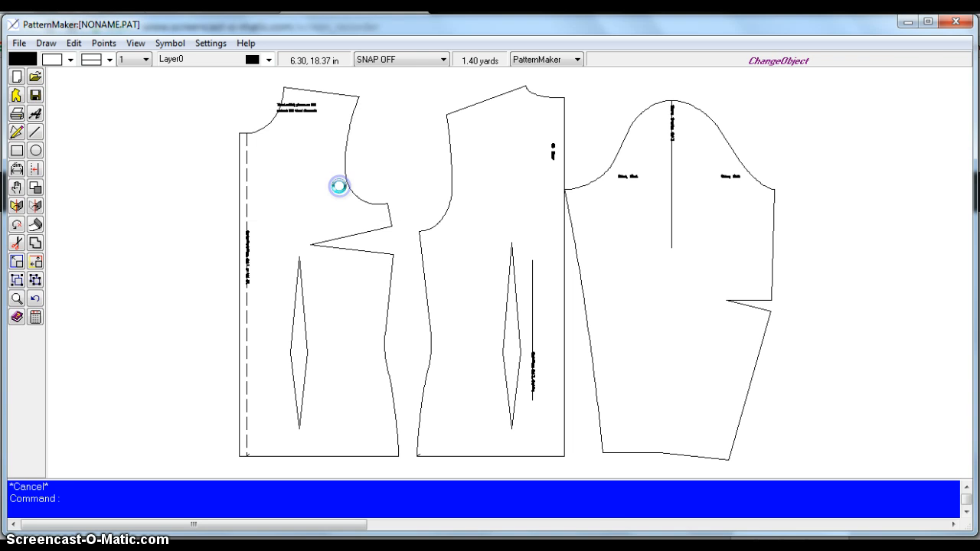
click(354, 205)
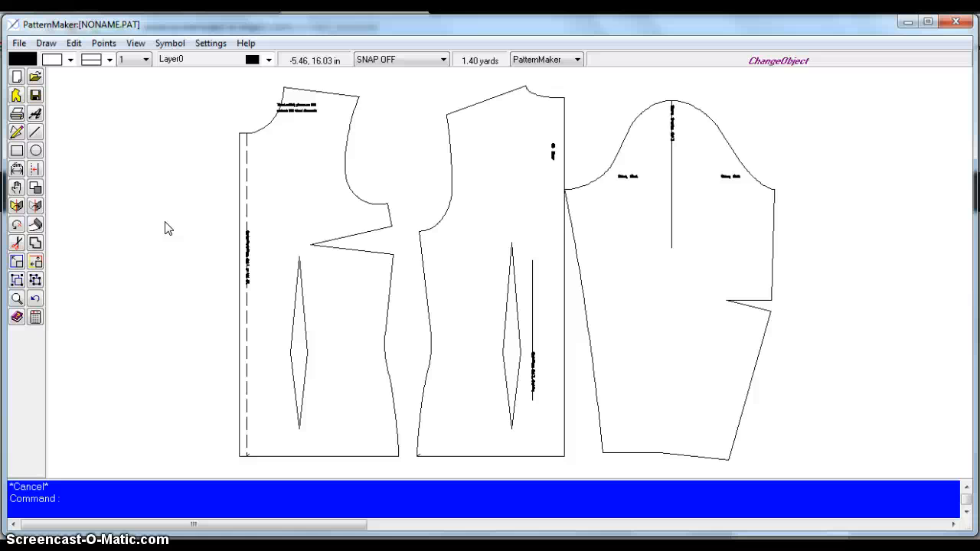
- Add a Button Line of 8 buttons spaced 19 apart, starting at the front edge point
click(46, 43)
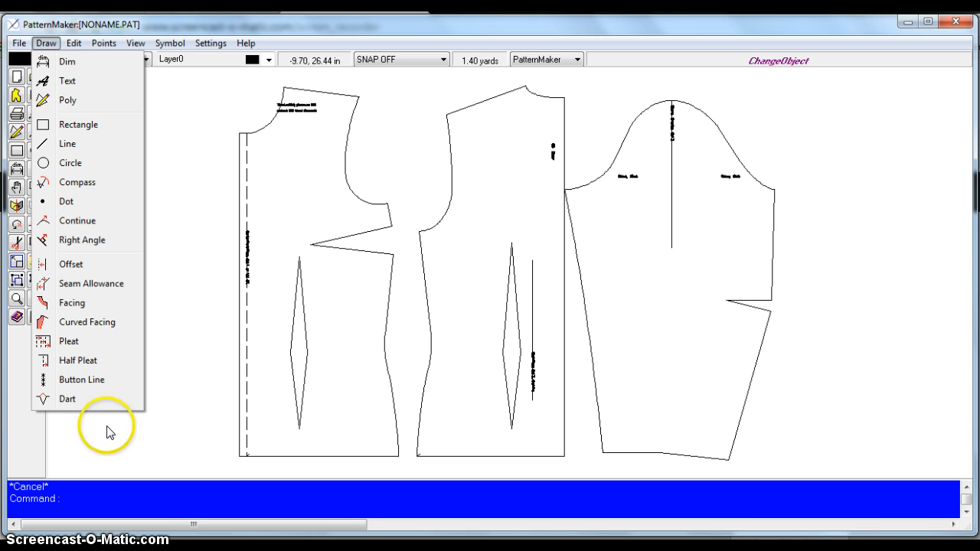
click(92, 381)
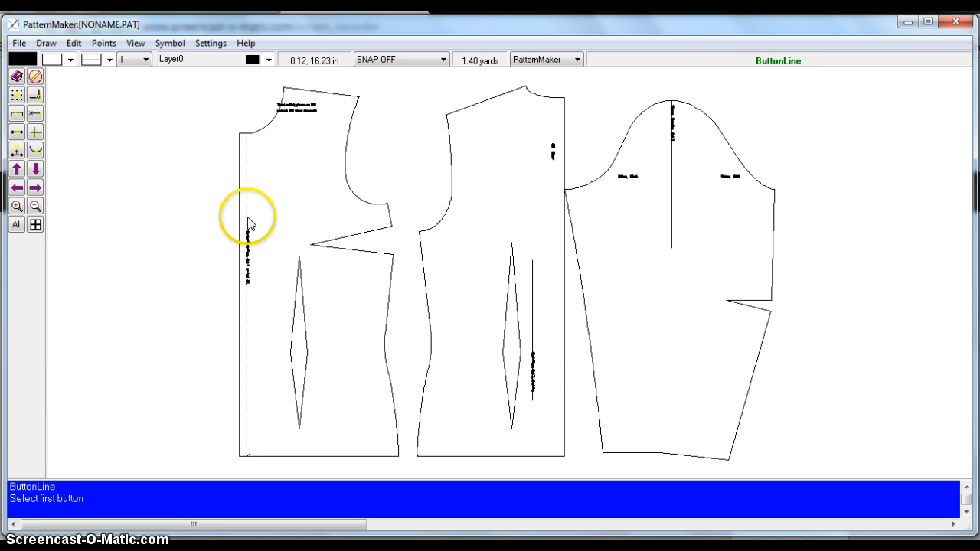
click(246, 147)
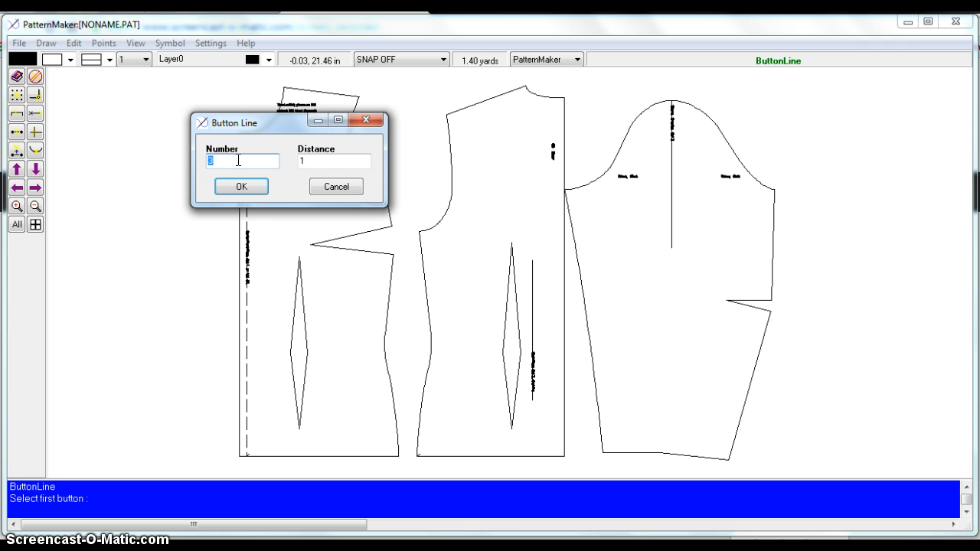
text(8)
double_click(304, 160)
text(19)
click(249, 185)
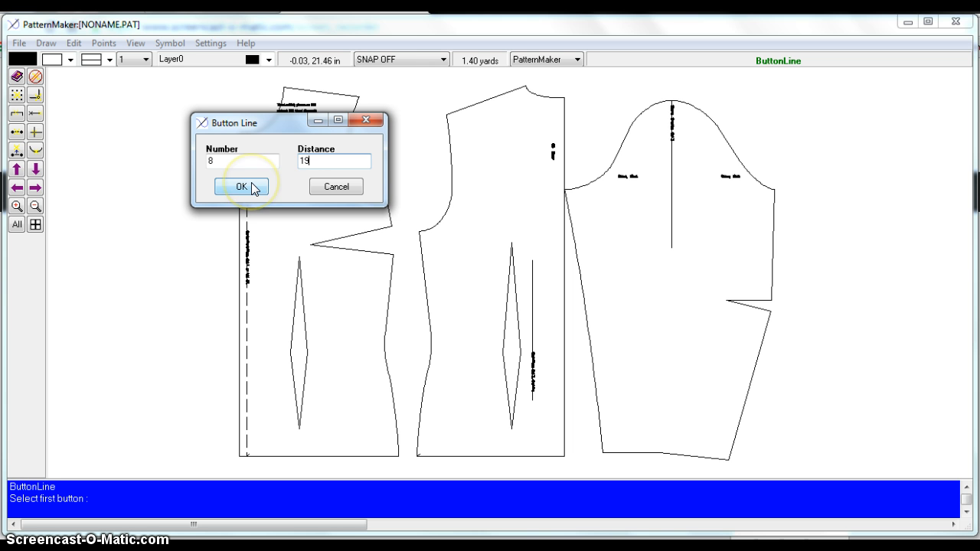
click(254, 188)
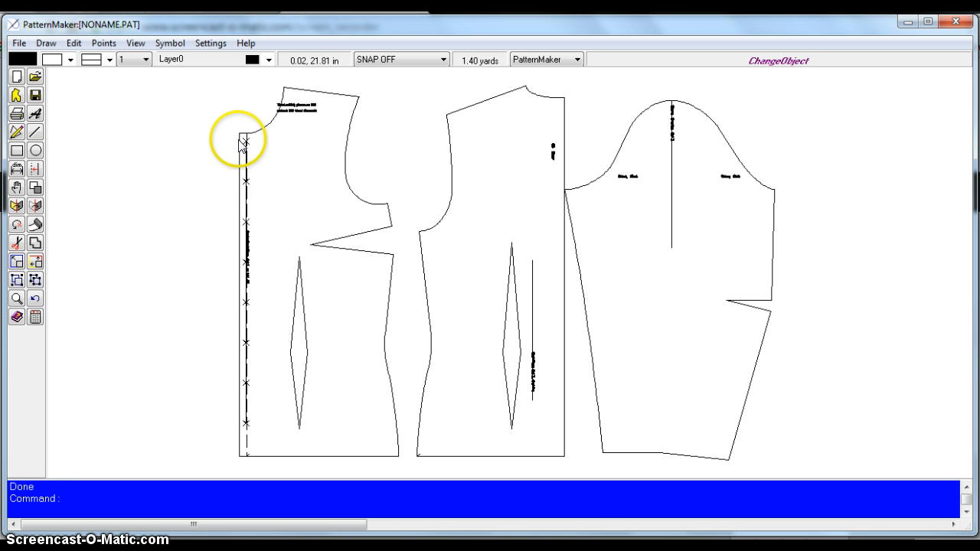